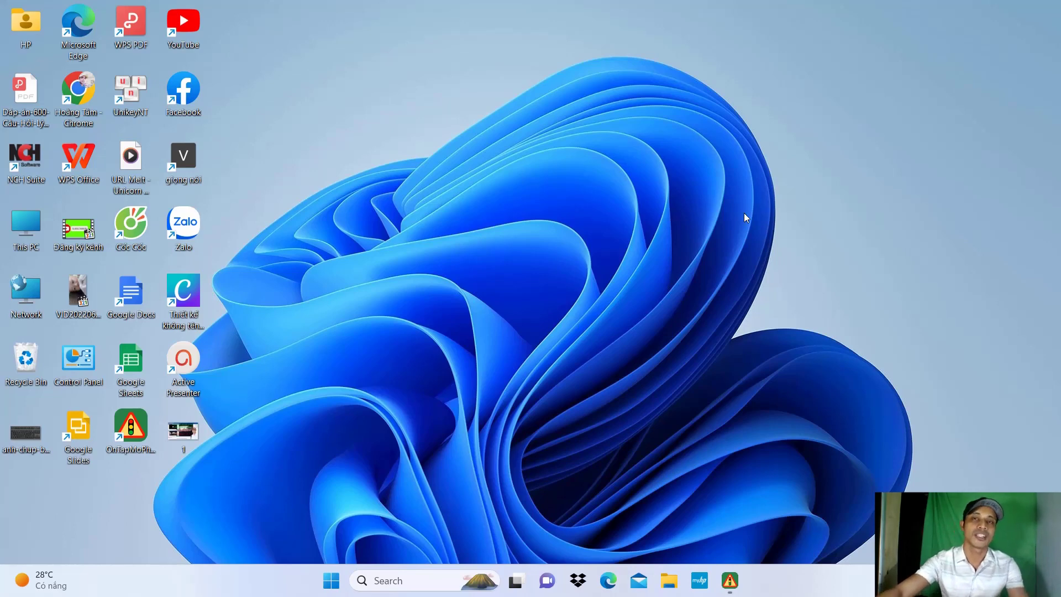
Step: Restore the minimized OnTapMoPhong traffic-simulation window from the taskbar
{"action": "left_click", "coordinate": [729, 581]}
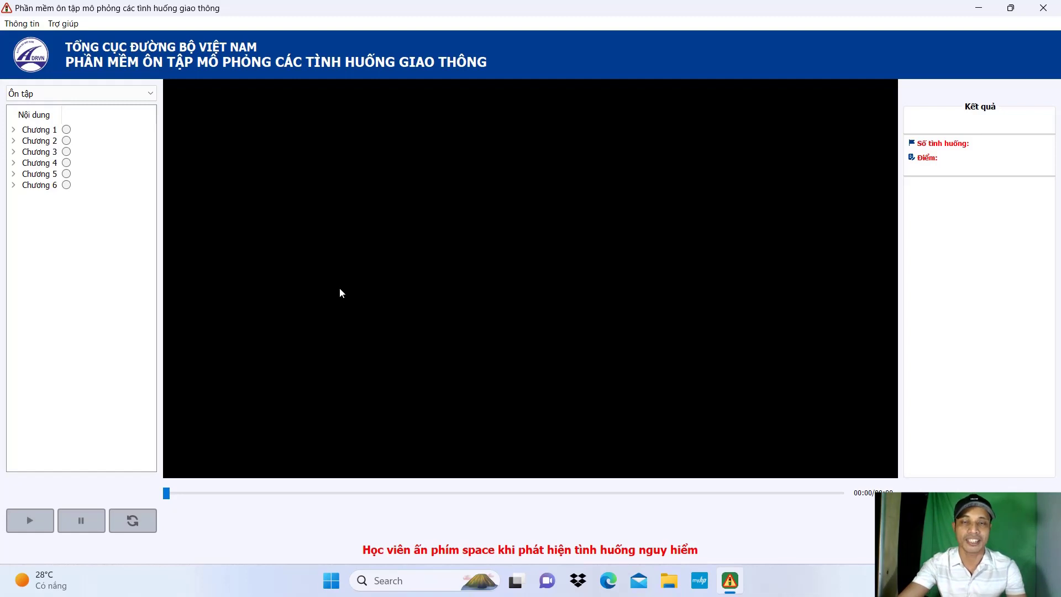
Step: View the Ôn tập and Thi thử modes in the Ôn tập dropdown, then minimize OnTapMoPhong
{"action": "left_click", "coordinate": [152, 94]}
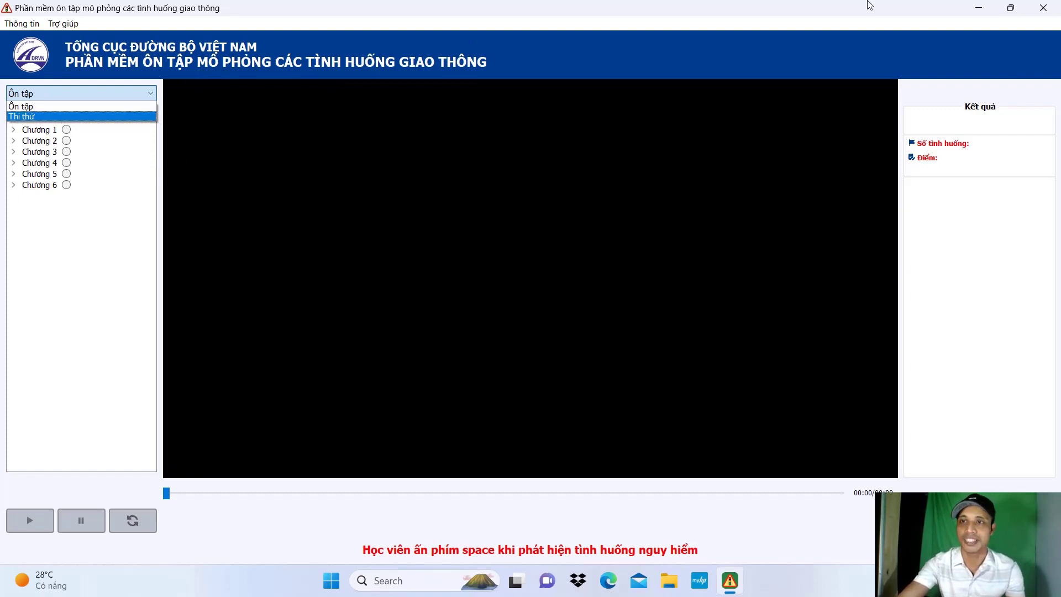
{"action": "left_click", "coordinate": [974, 11]}
{"action": "left_click", "coordinate": [978, 9]}
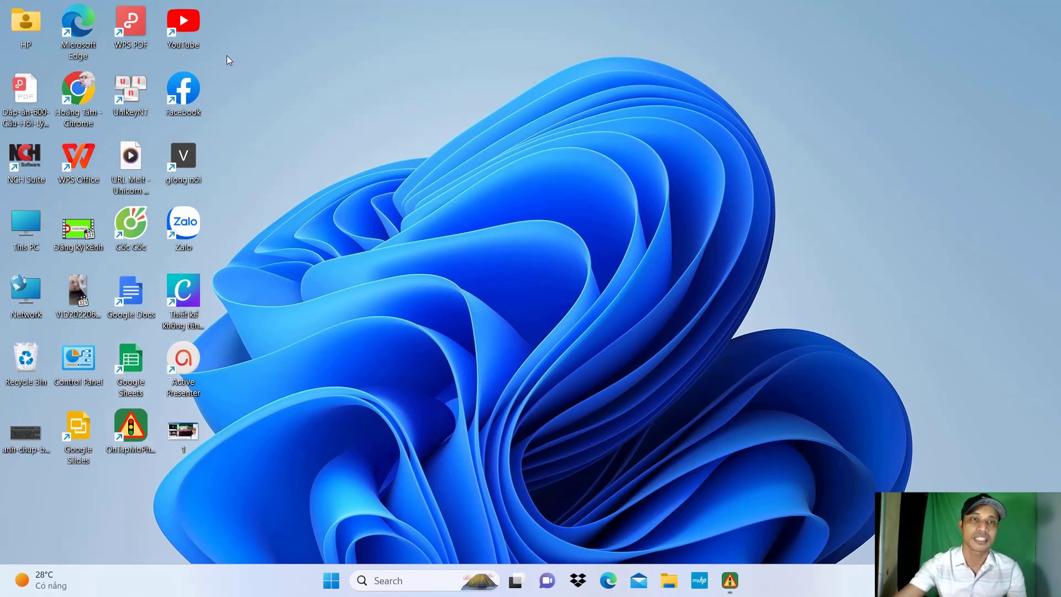
Step: Search YouTube for 'hq hoang tam' and open the channel's Video row of simulation tutorials
{"action": "double_click", "coordinate": [180, 23]}
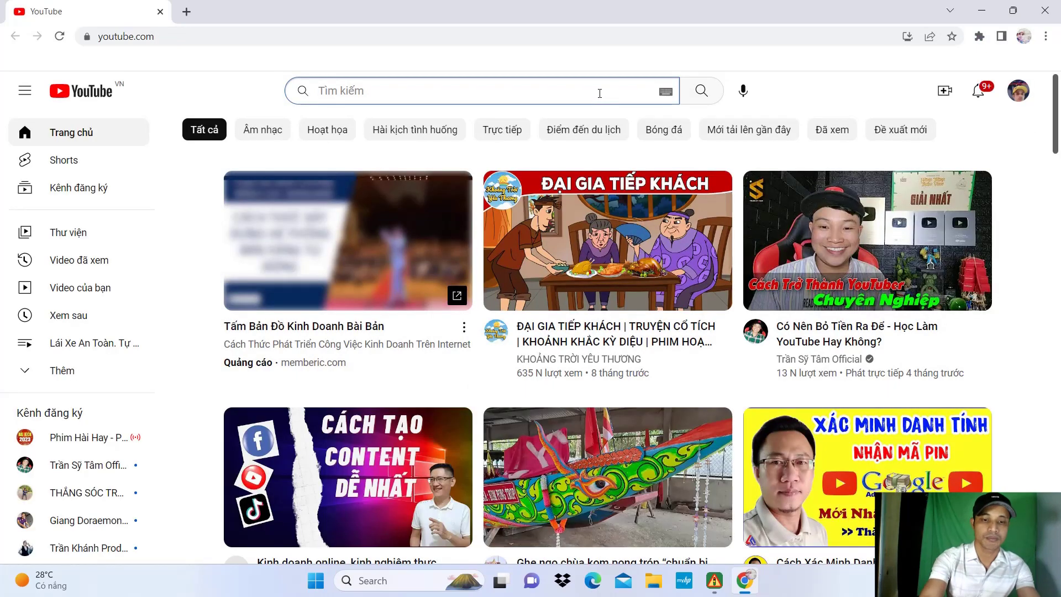
{"action": "type", "text": "h"}
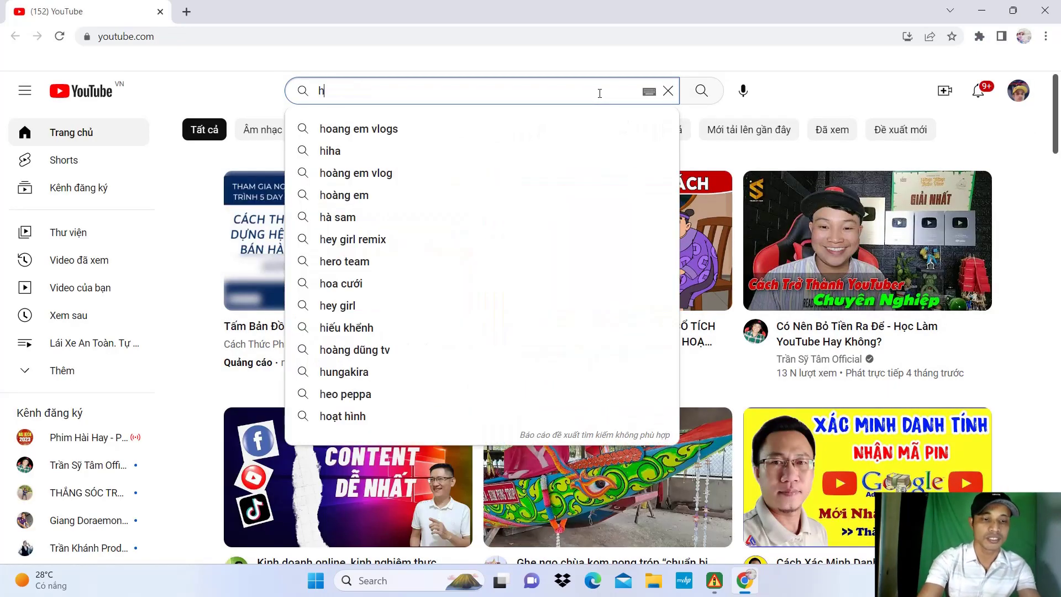
{"action": "type", "text": "q hoa"}
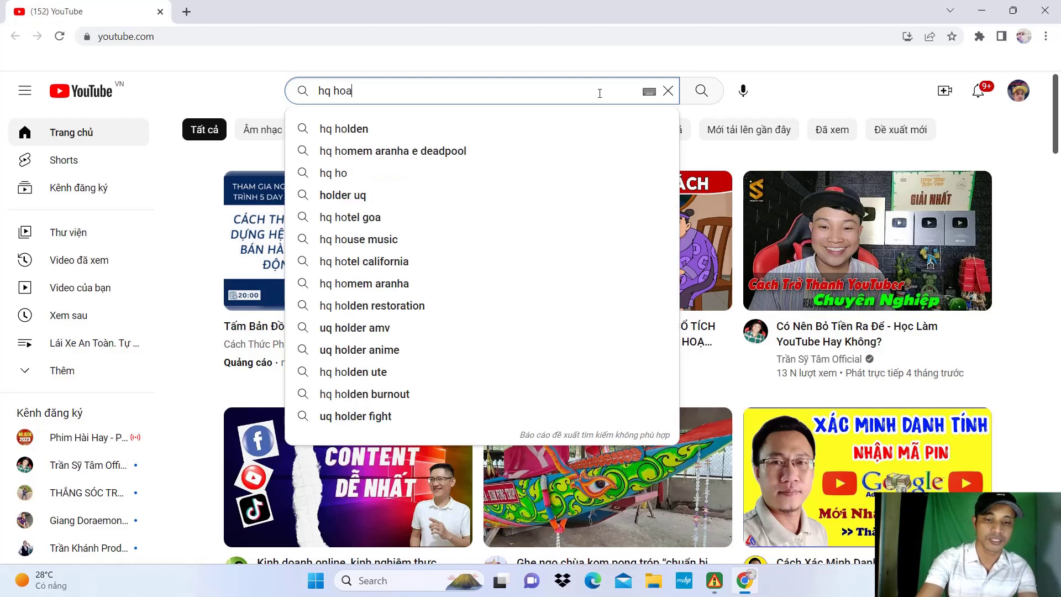
{"action": "type", "text": "ng ta"}
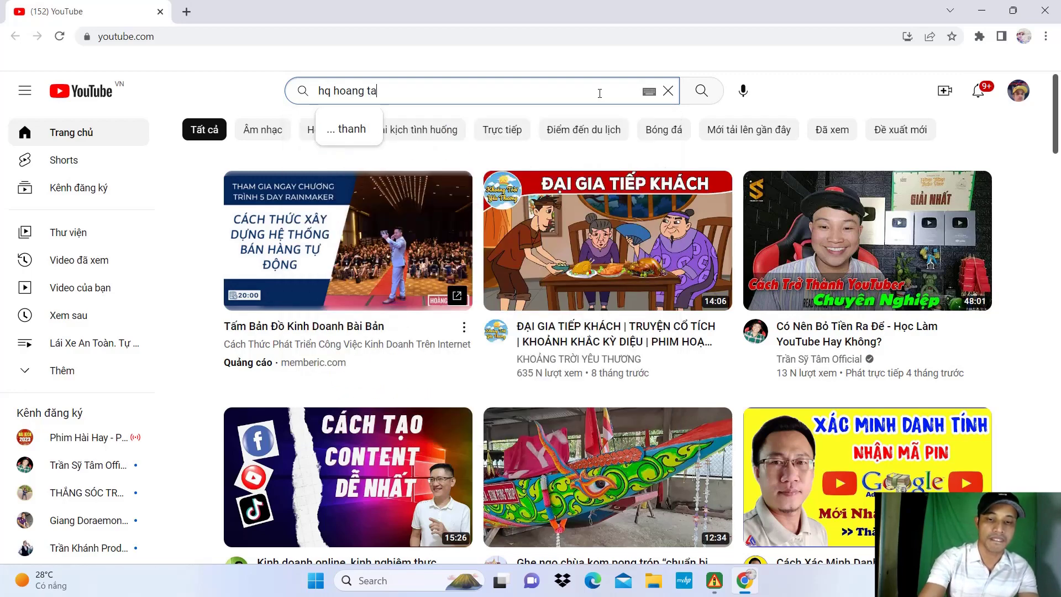
{"action": "type", "text": "m"}
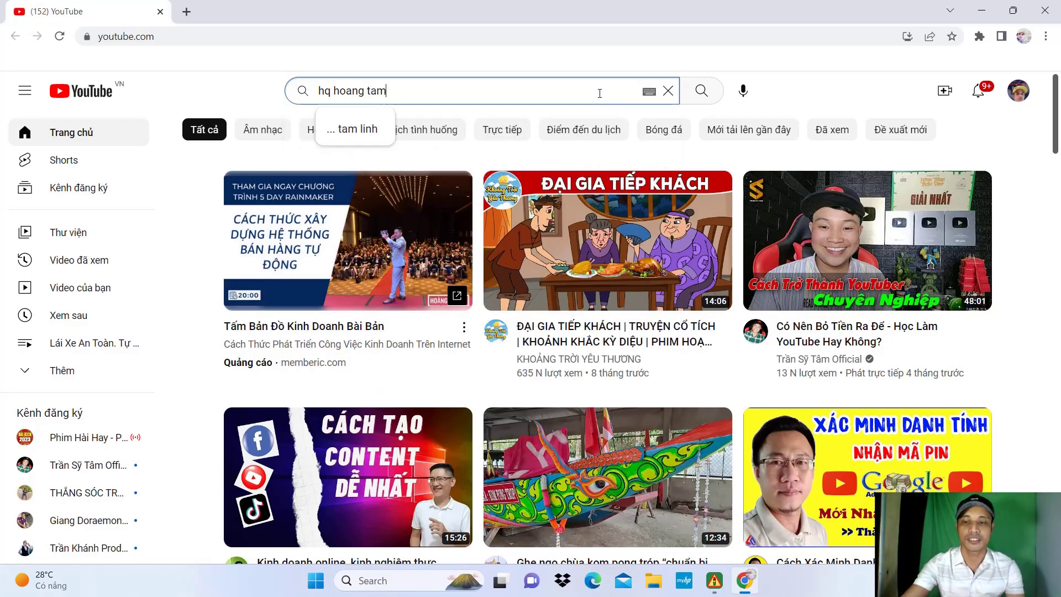
{"action": "key", "text": "Return"}
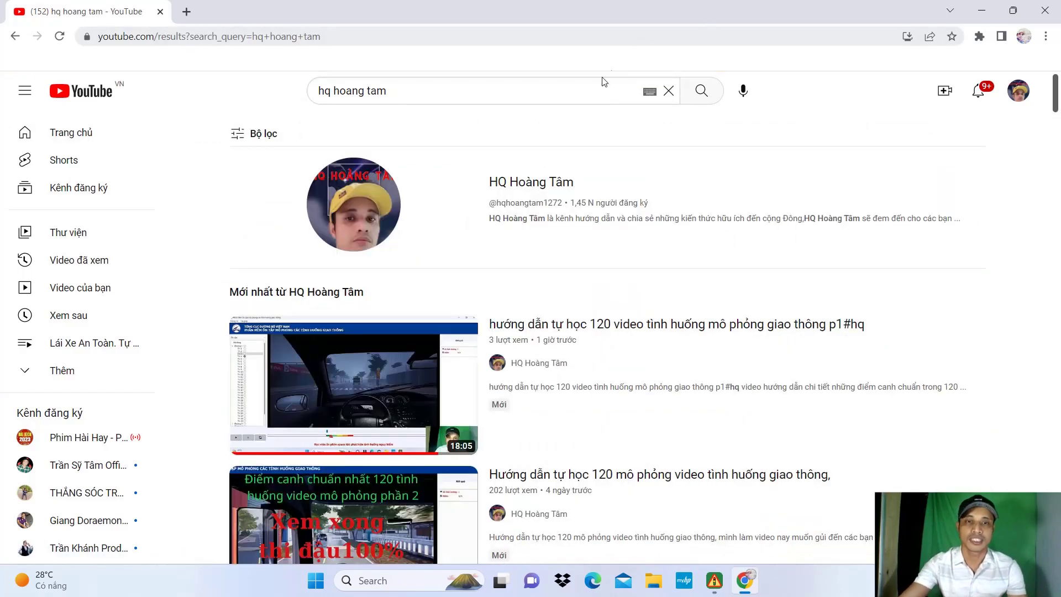
{"action": "left_click", "coordinate": [355, 198]}
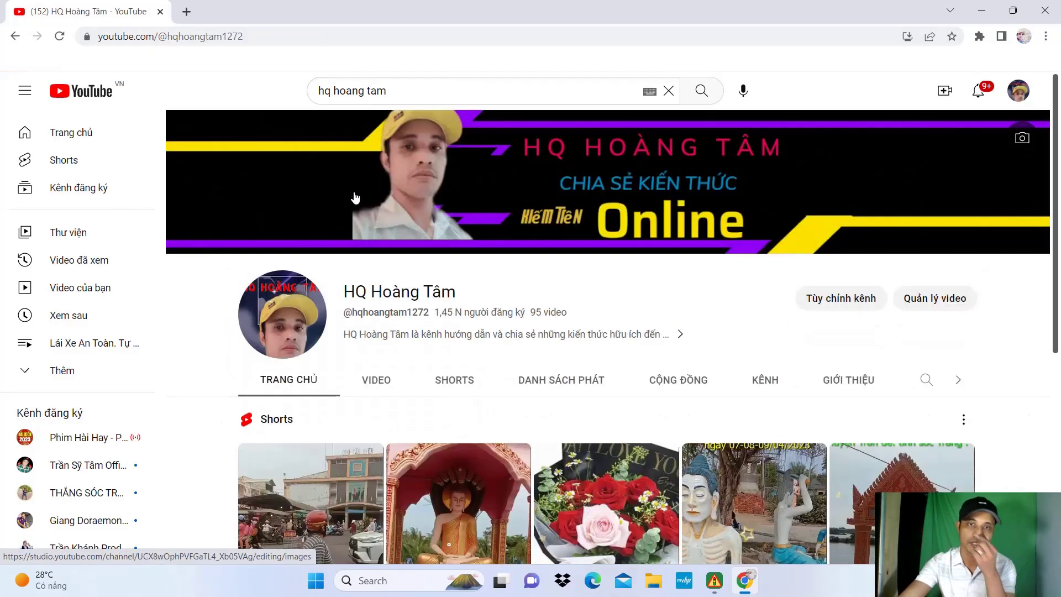
{"action": "scroll", "coordinate": [415, 247], "scroll_direction": "down", "scroll_amount": 7}
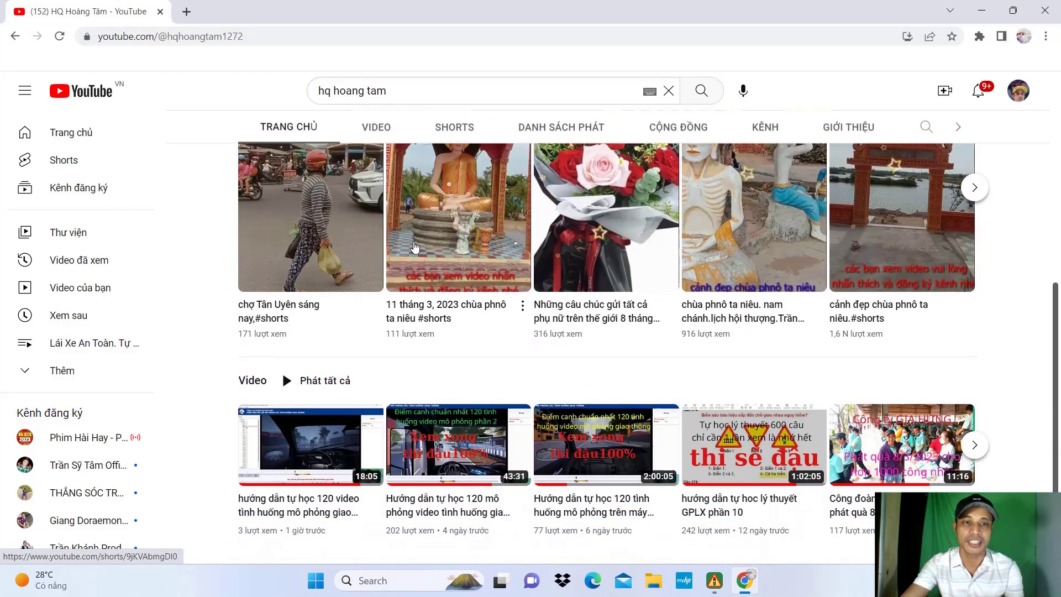
{"action": "mouse_move", "coordinate": [331, 443]}
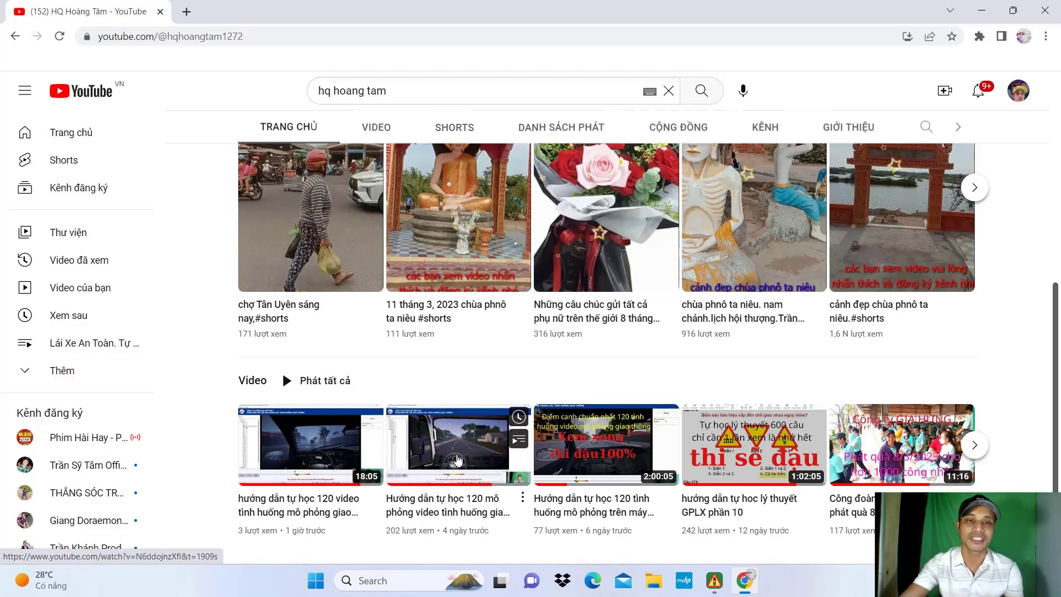
Step: Open the part 1 simulation tutorial video and pause it
{"action": "left_click", "coordinate": [331, 452]}
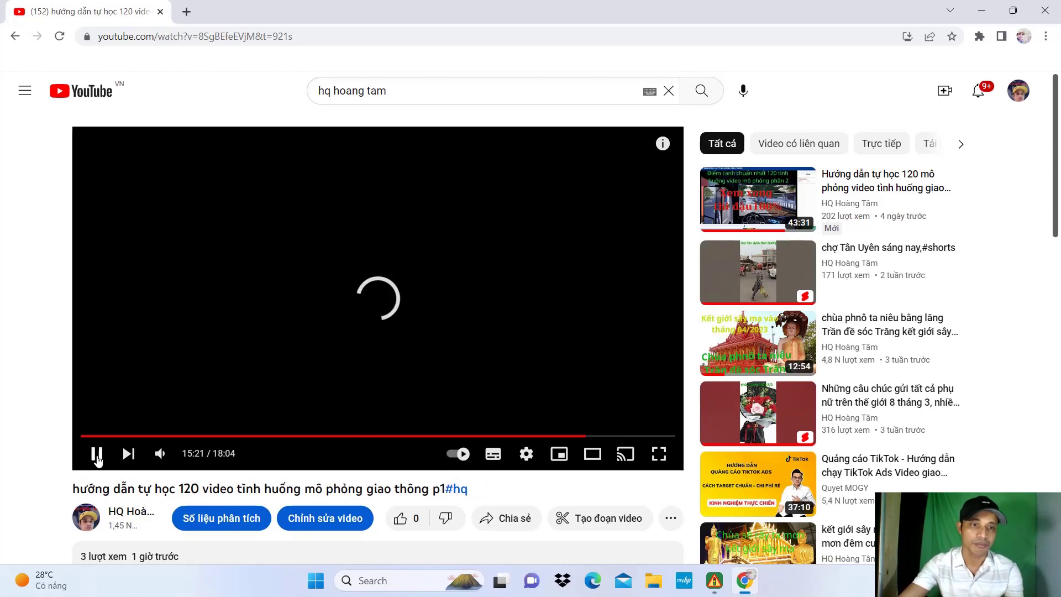
{"action": "left_click", "coordinate": [358, 382]}
{"action": "scroll", "coordinate": [357, 381], "scroll_direction": "down", "scroll_amount": 2}
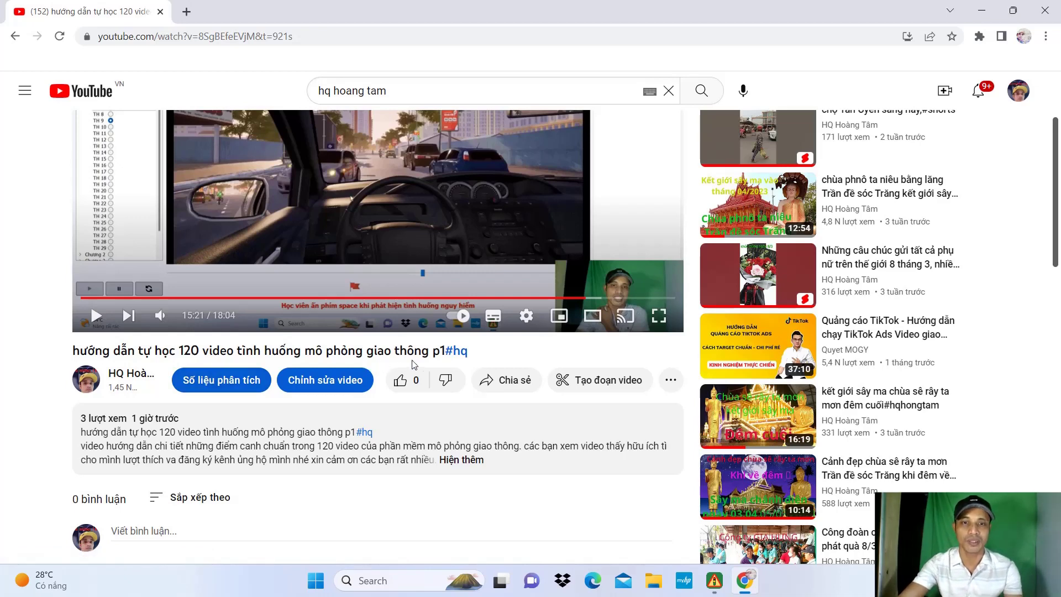
Step: Expand the video description and follow the setup zip's drive.google.com link
{"action": "left_click", "coordinate": [461, 460]}
{"action": "scroll", "coordinate": [543, 371], "scroll_direction": "down", "scroll_amount": 2}
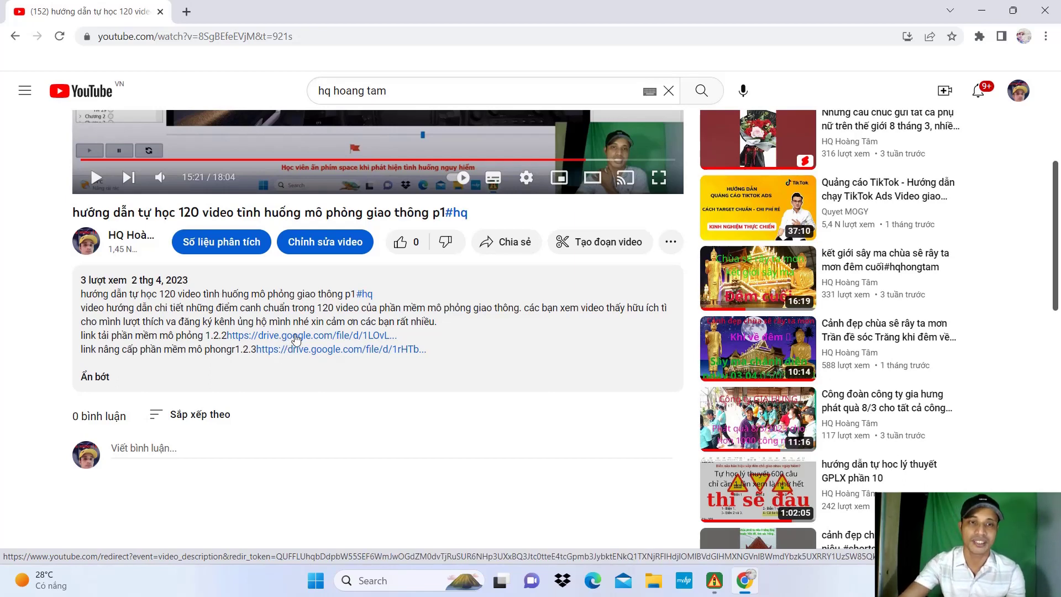
{"action": "left_click", "coordinate": [297, 339]}
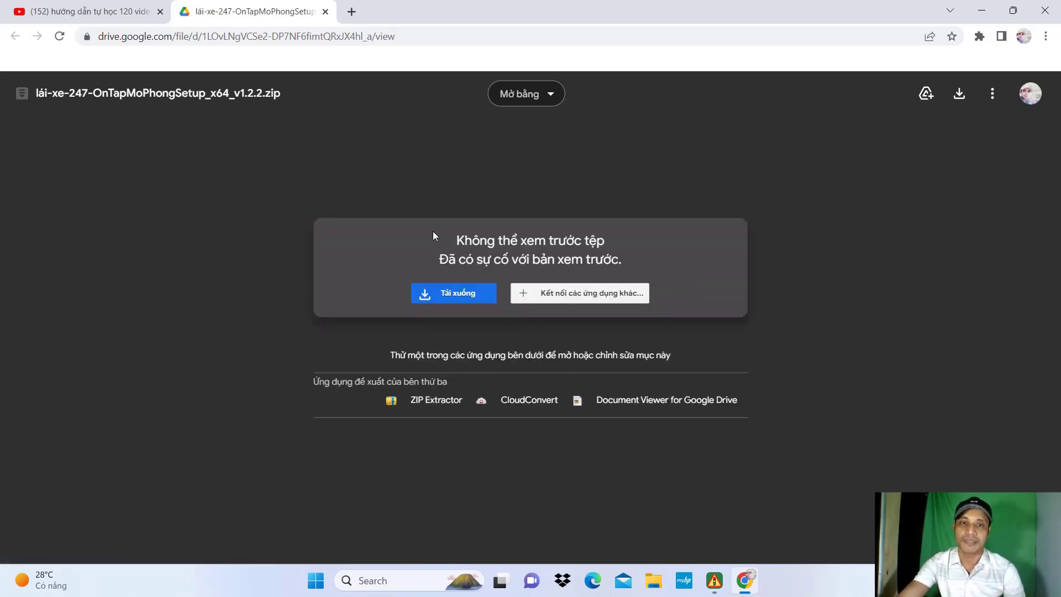
Step: Download the 4.8 GB setup zip from Drive despite the virus-scan warning
{"action": "left_click", "coordinate": [457, 299]}
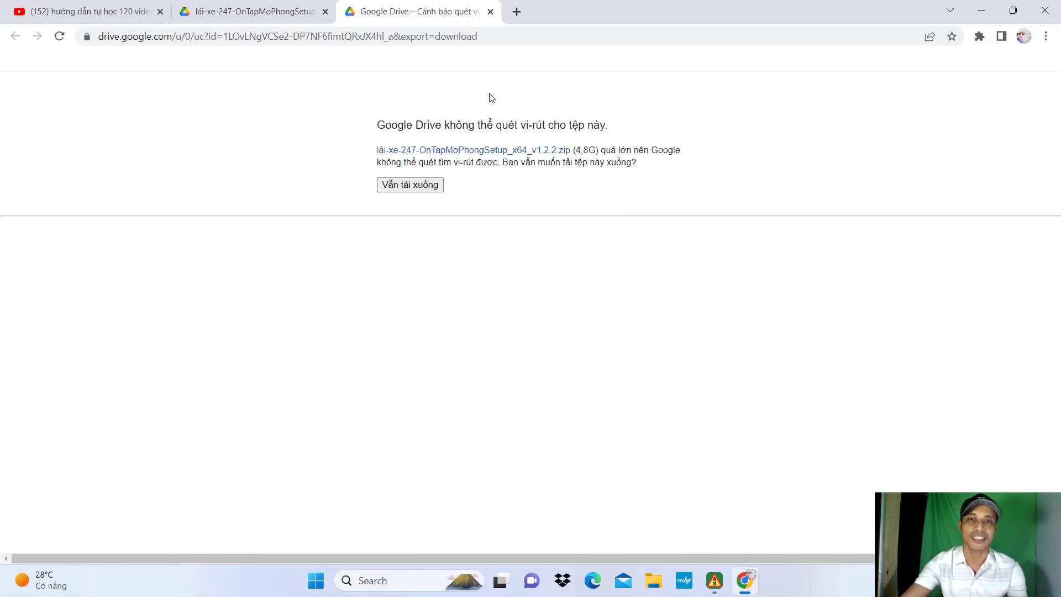
{"action": "left_click", "coordinate": [417, 187]}
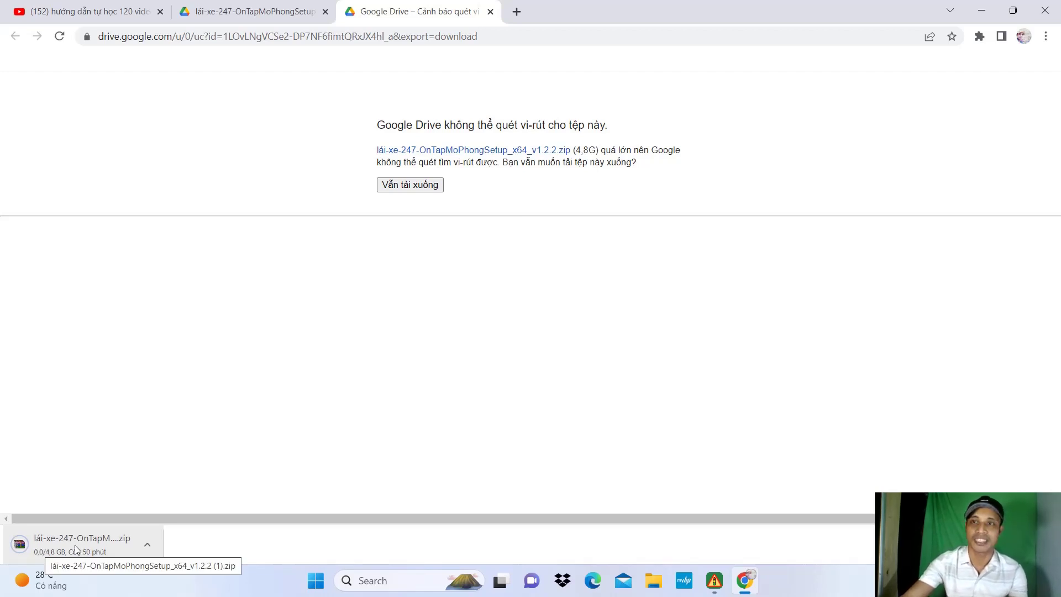
Step: Cancel the setup zip download and return to the tutorial video tab
{"action": "left_click", "coordinate": [147, 544]}
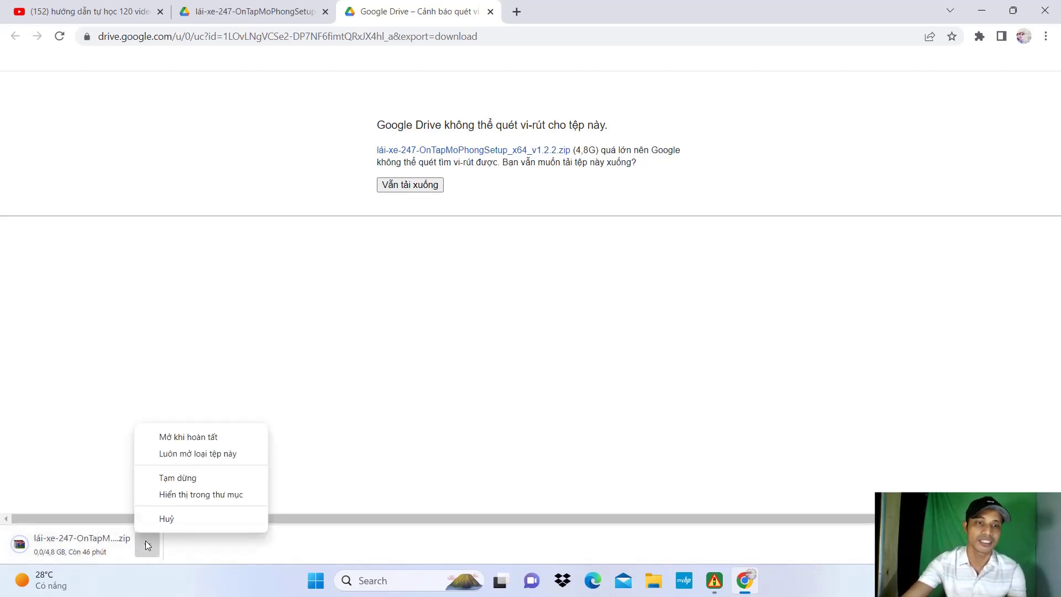
{"action": "left_click", "coordinate": [184, 519]}
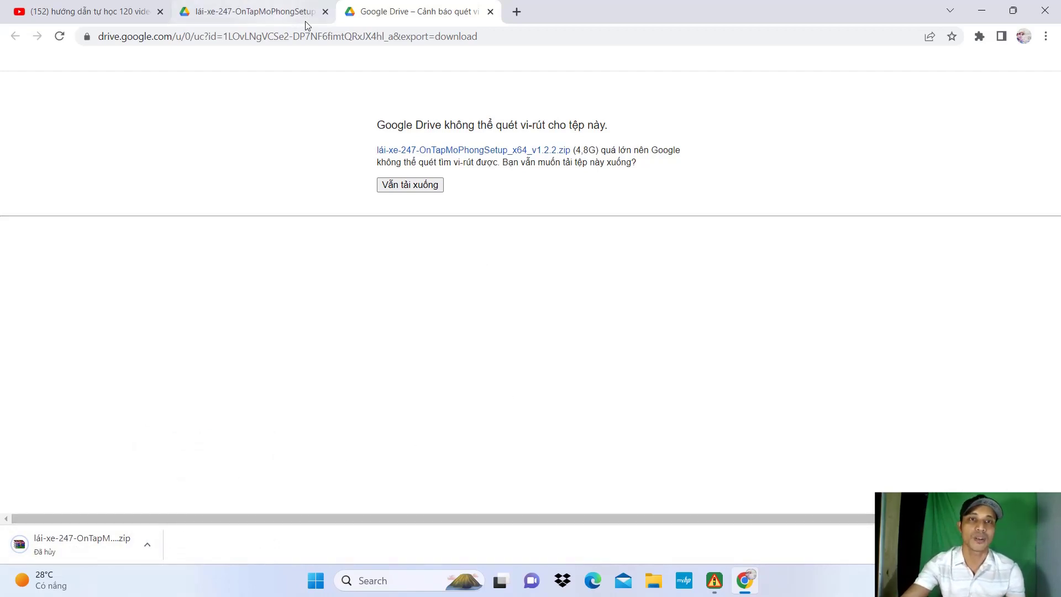
{"action": "left_click", "coordinate": [253, 7]}
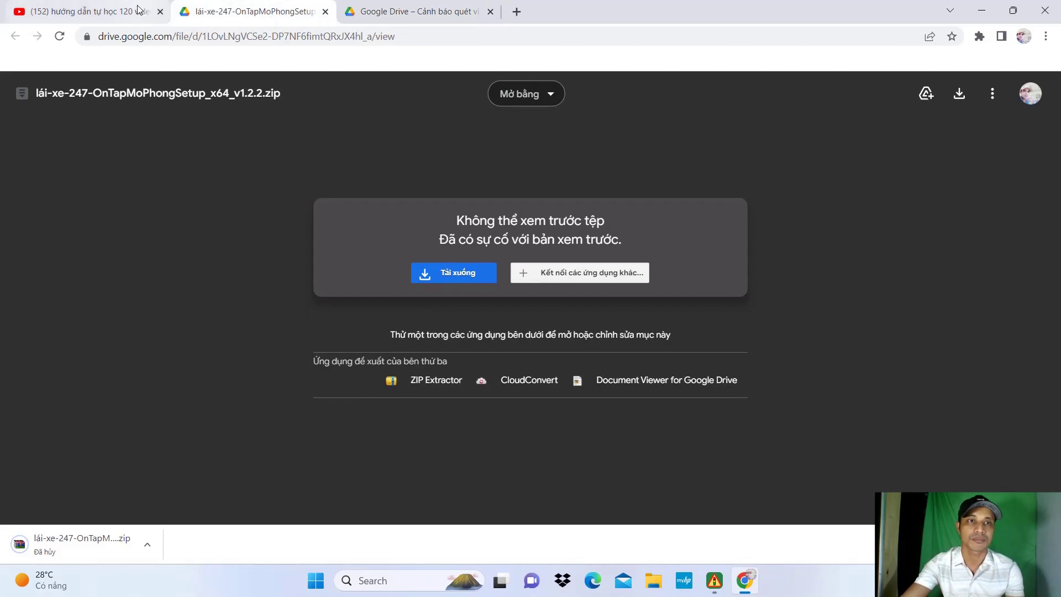
{"action": "left_click", "coordinate": [139, 11]}
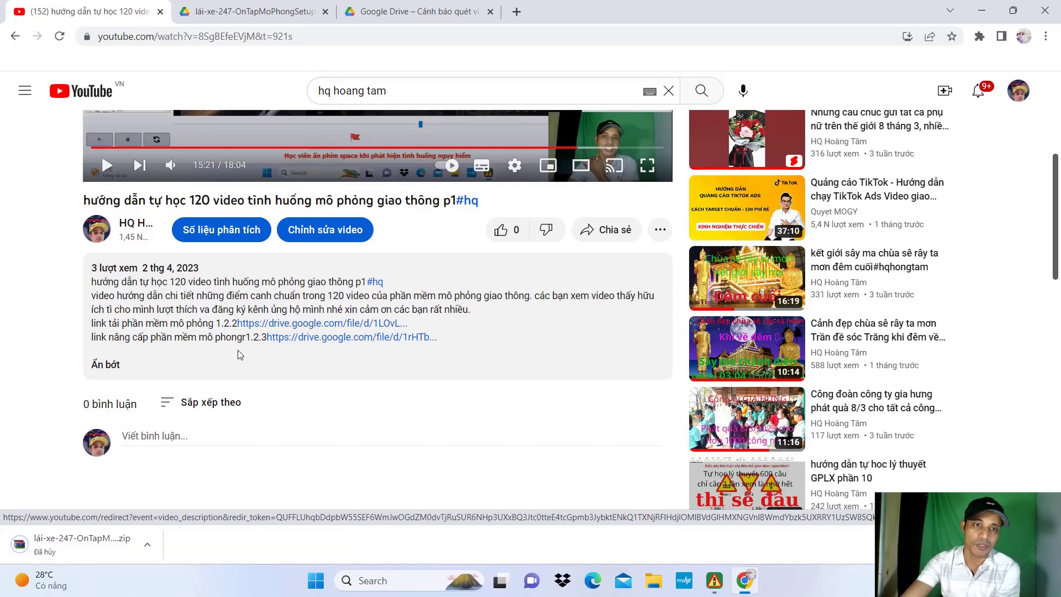
Step: Download UpdateOnTapMP_v1.2.3_x64.zip from the second Drive link, then close Chrome
{"action": "left_click", "coordinate": [292, 341]}
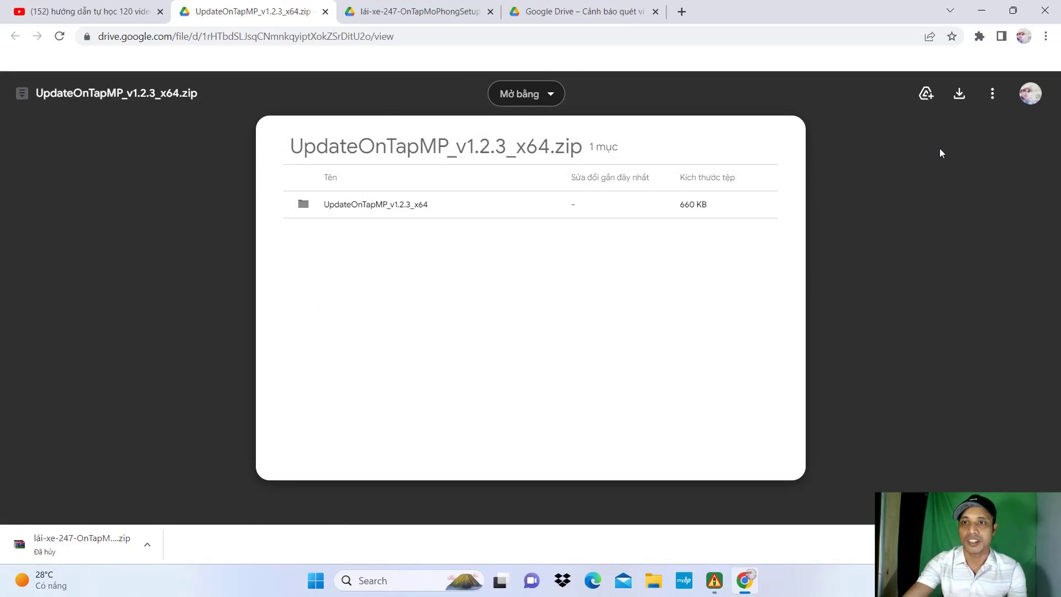
{"action": "left_click", "coordinate": [960, 95]}
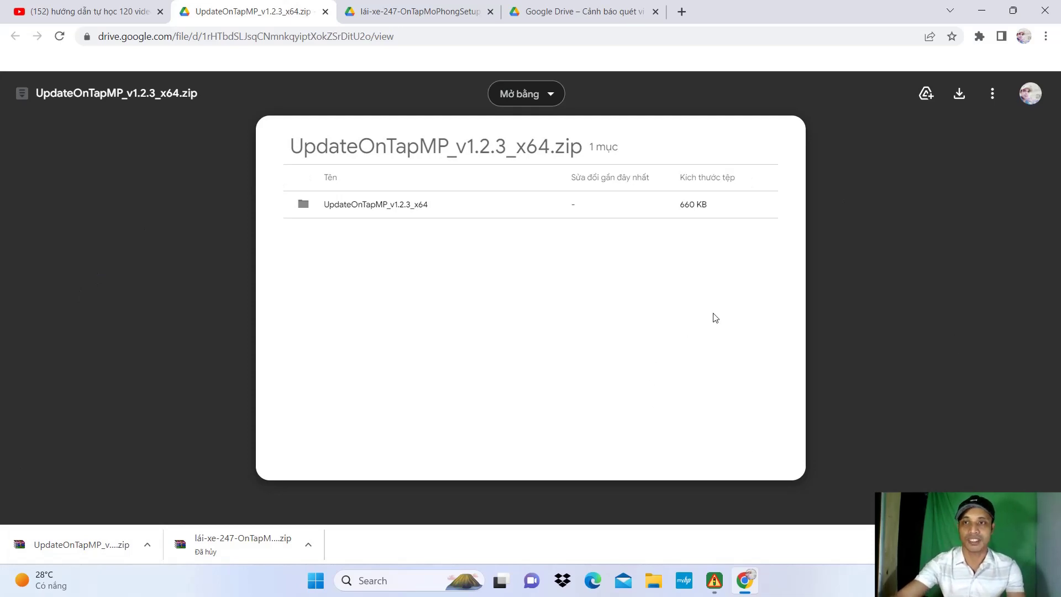
{"action": "left_click", "coordinate": [1045, 11]}
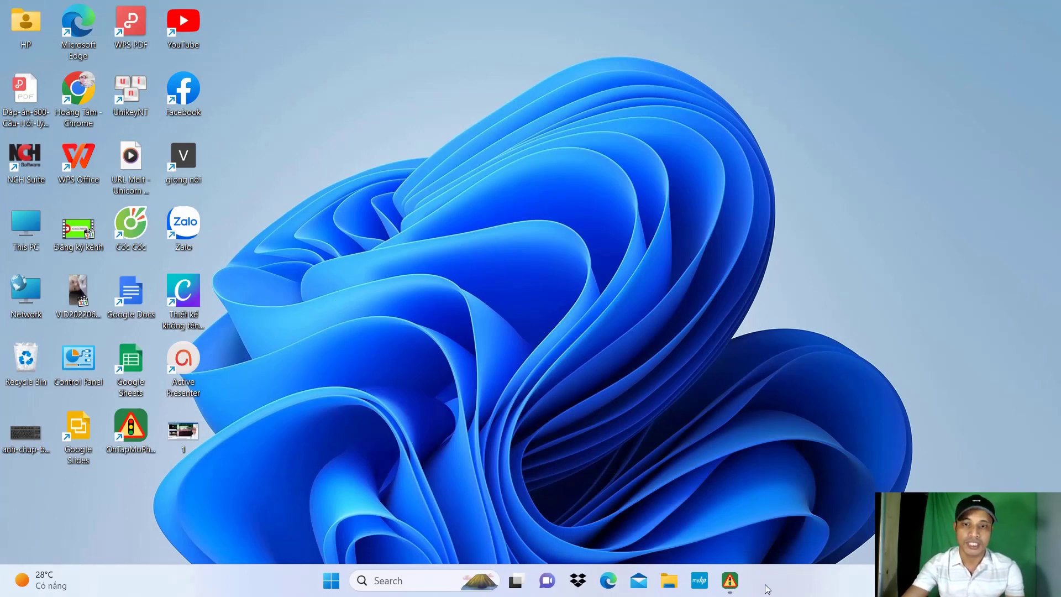
Step: Open lái-xe-247-OnTapMoPhongSetup_x64_v1.2.2.zip from the Downloads folder in WinRAR
{"action": "left_click", "coordinate": [669, 581]}
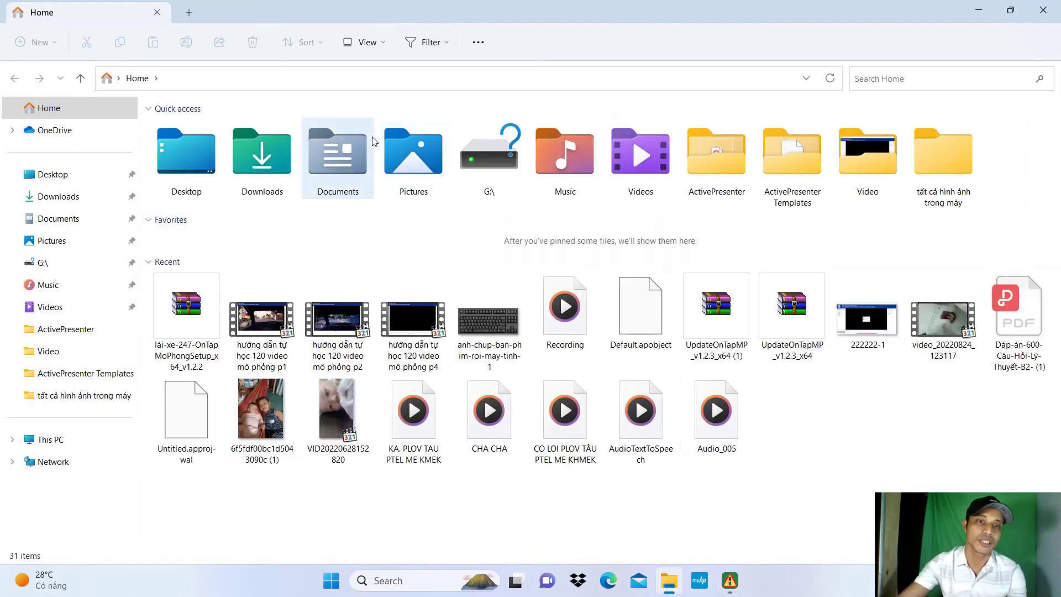
{"action": "left_click", "coordinate": [65, 202]}
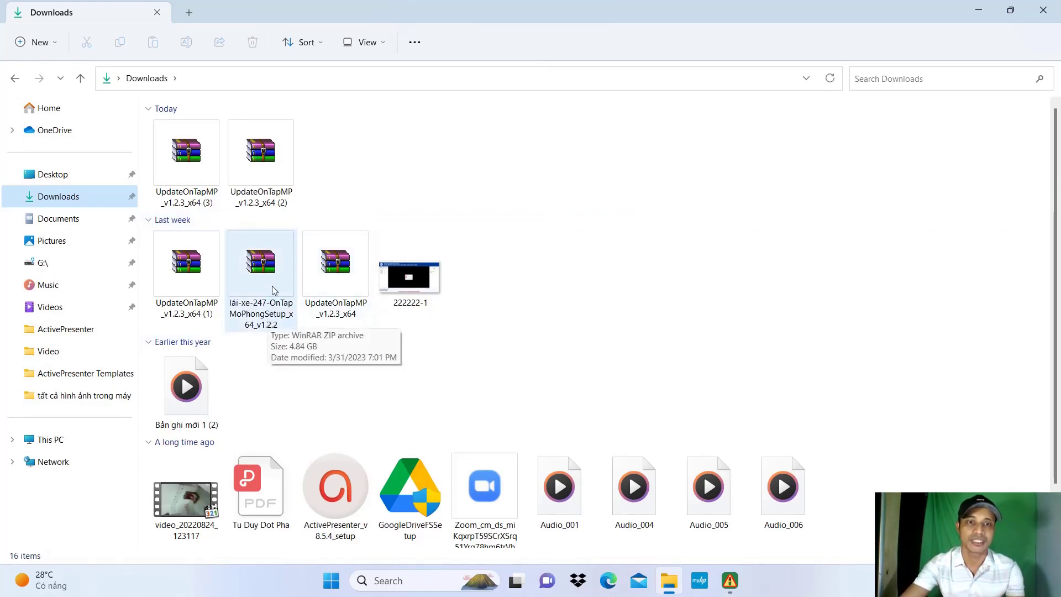
{"action": "double_click", "coordinate": [269, 284]}
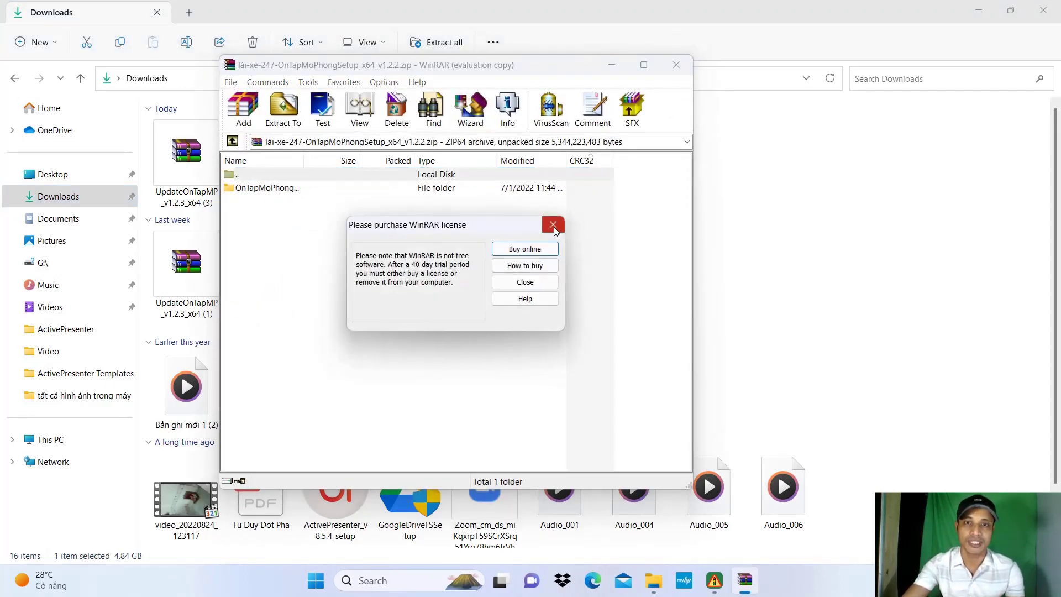
Step: Dismiss the license reminder and run Setup.exe from the OnTapMoPhongSetup_x64_v1.2.2 folder
{"action": "left_click", "coordinate": [553, 225]}
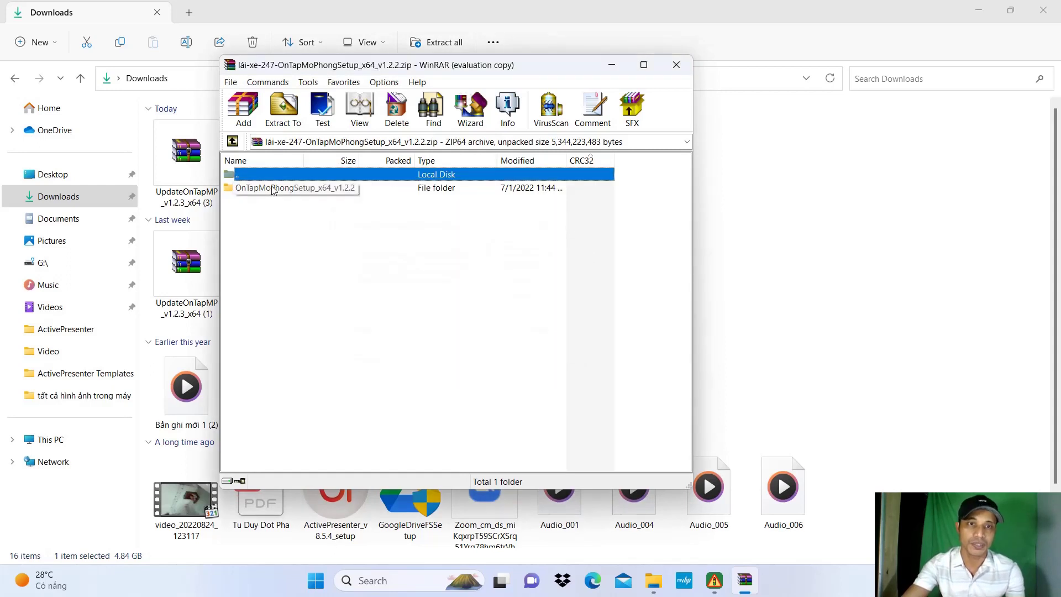
{"action": "double_click", "coordinate": [342, 190]}
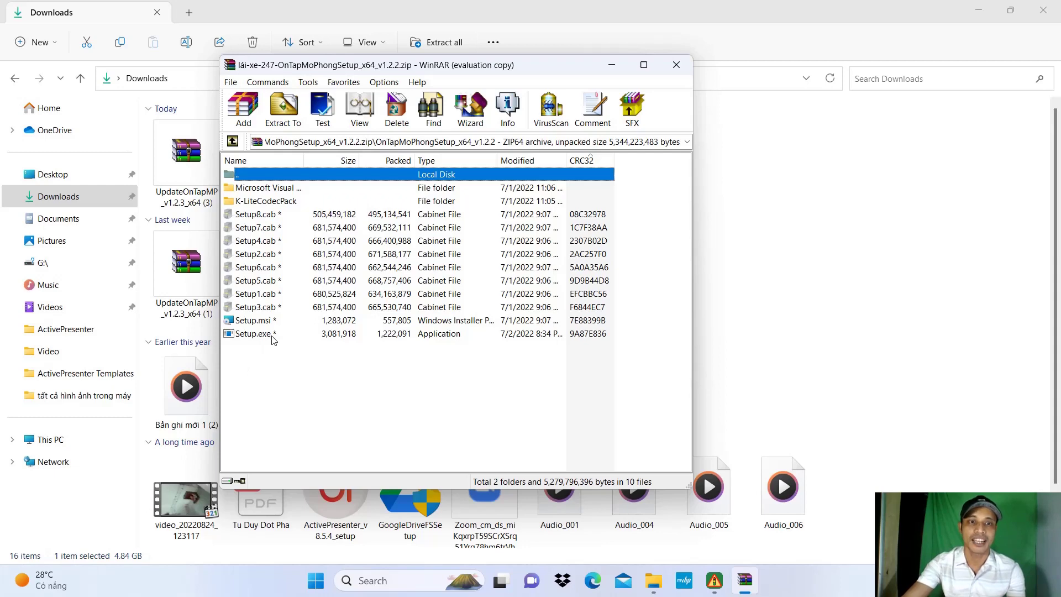
{"action": "double_click", "coordinate": [272, 335]}
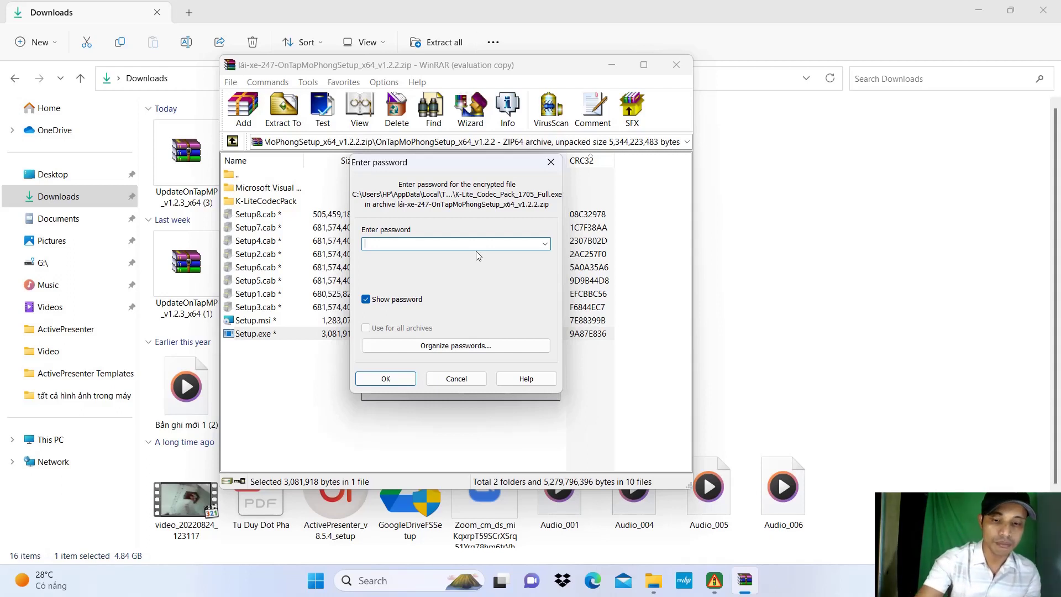
Step: Enter the archive password to extract and launch Setup.exe, then close WinRAR
{"action": "type", "text": "la"}
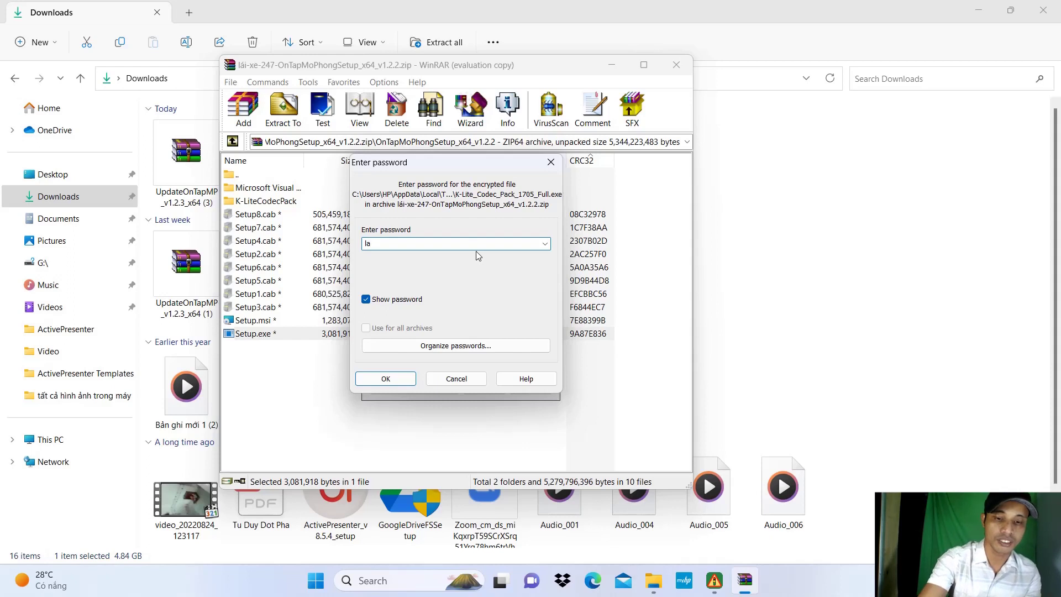
{"action": "type", "text": "i"}
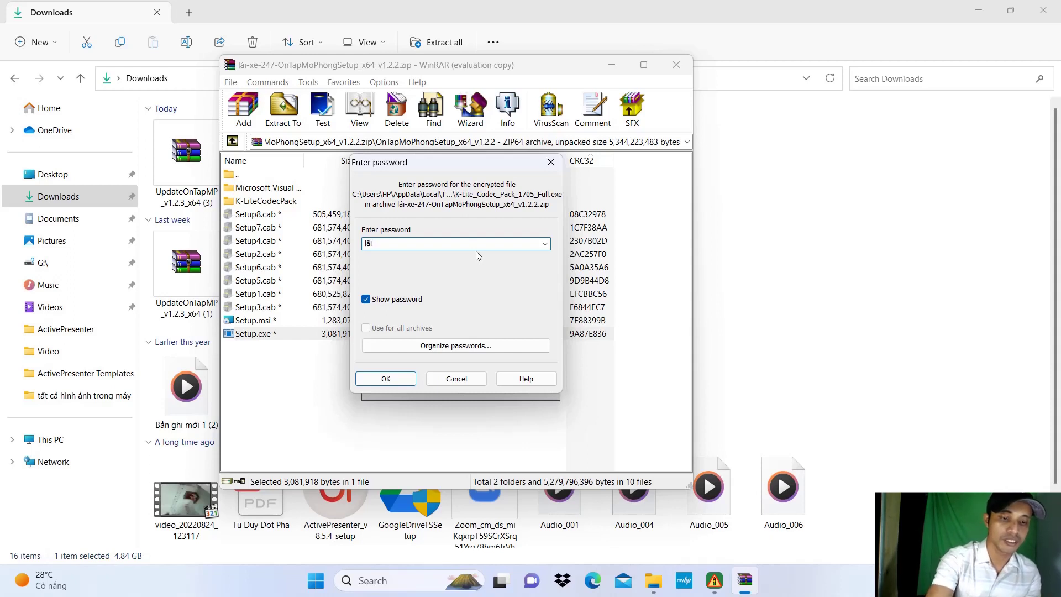
{"action": "type", "text": "xe"}
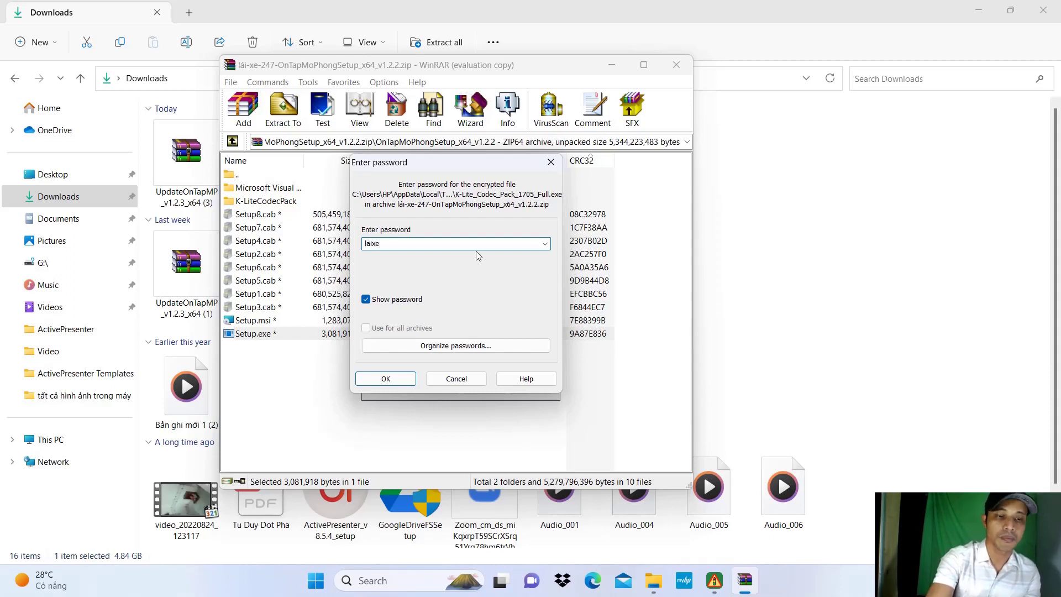
{"action": "type", "text": "247"}
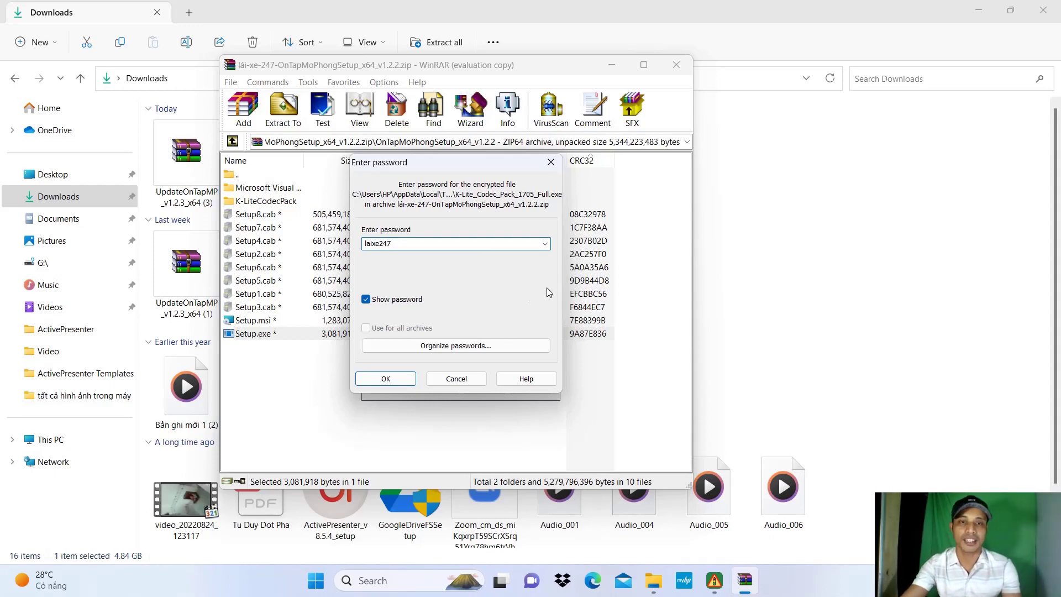
{"action": "left_click", "coordinate": [390, 380]}
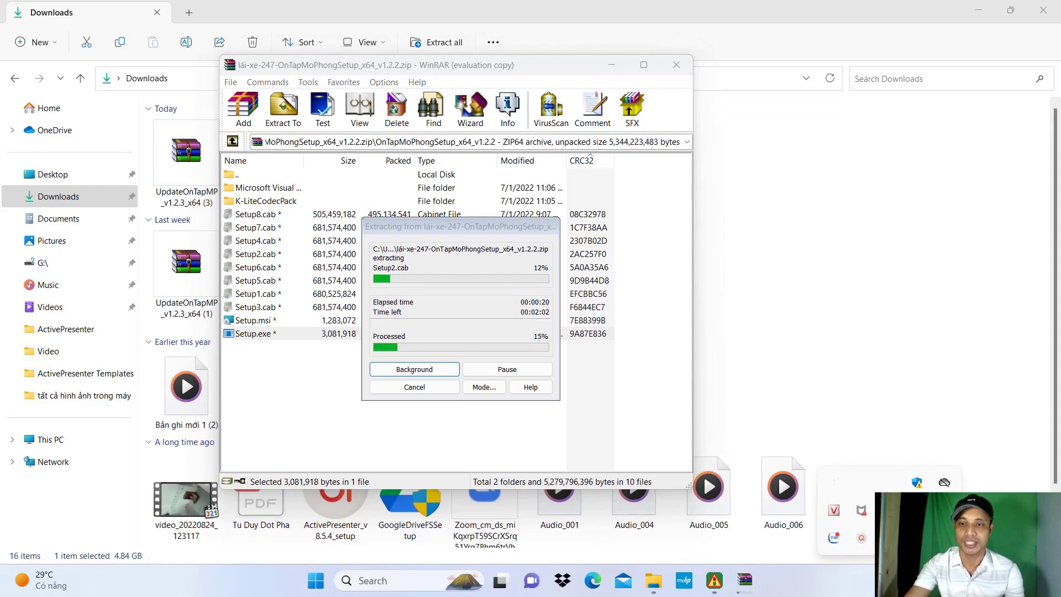
{"action": "left_click", "coordinate": [861, 537]}
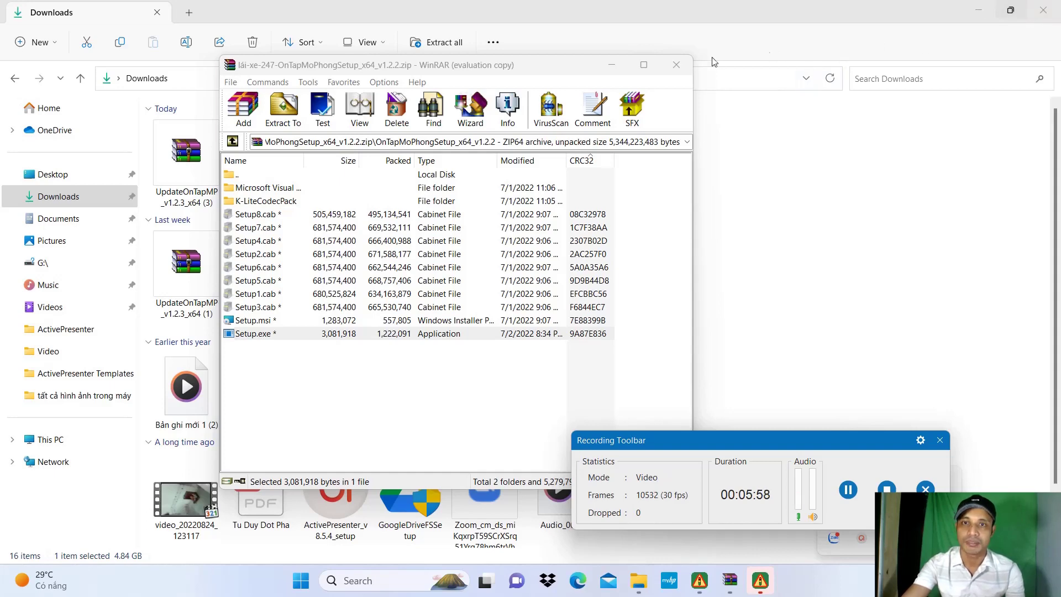
{"action": "left_click", "coordinate": [677, 65]}
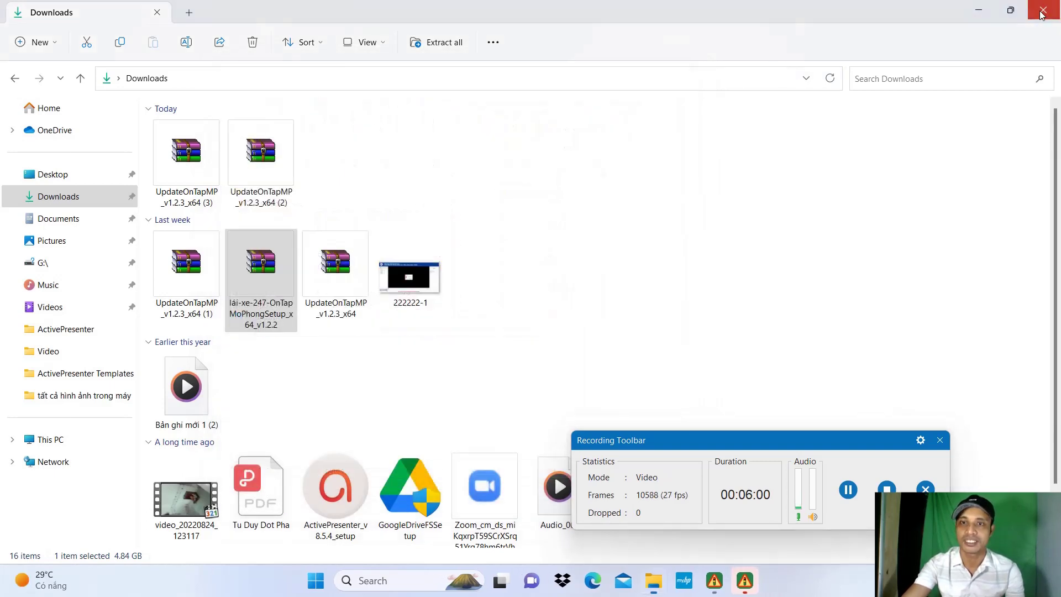
Step: Close Downloads, move the OnTapMoPhong Setup wizard to the screen top, and pass the welcome page
{"action": "left_click", "coordinate": [1042, 12]}
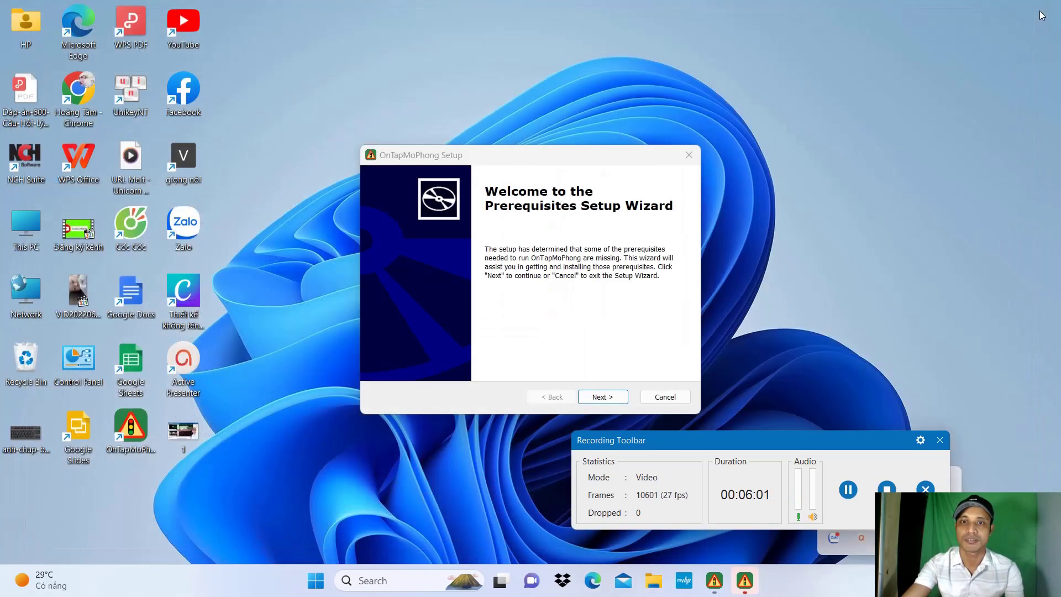
{"action": "left_click", "coordinate": [528, 153]}
{"action": "left_click_drag", "start_coordinate": [528, 154], "coordinate": [504, 43]}
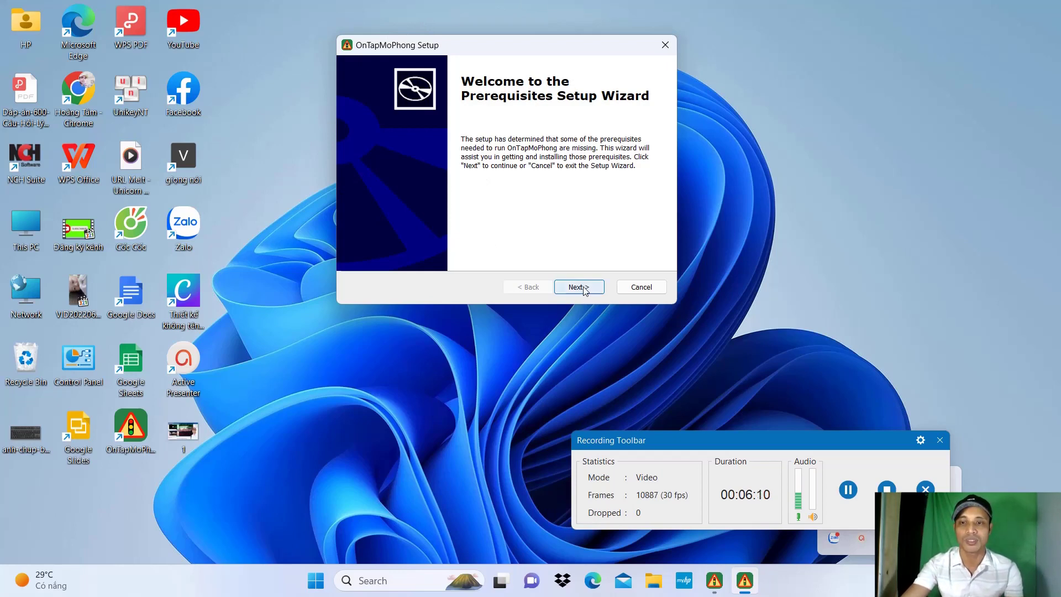
{"action": "left_click", "coordinate": [757, 435]}
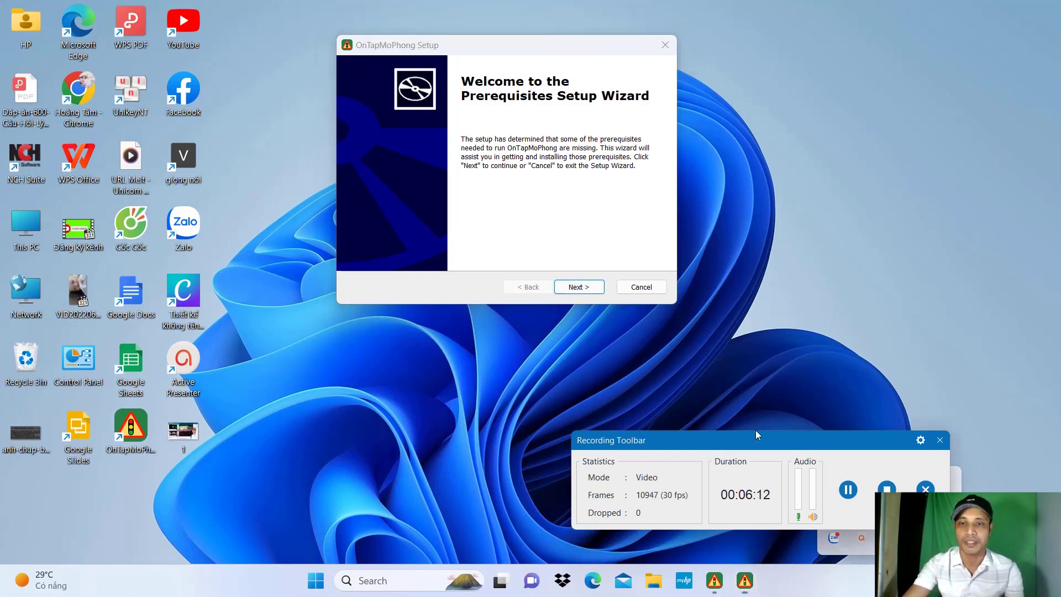
{"action": "left_click_drag", "start_coordinate": [757, 435], "coordinate": [1050, 487]}
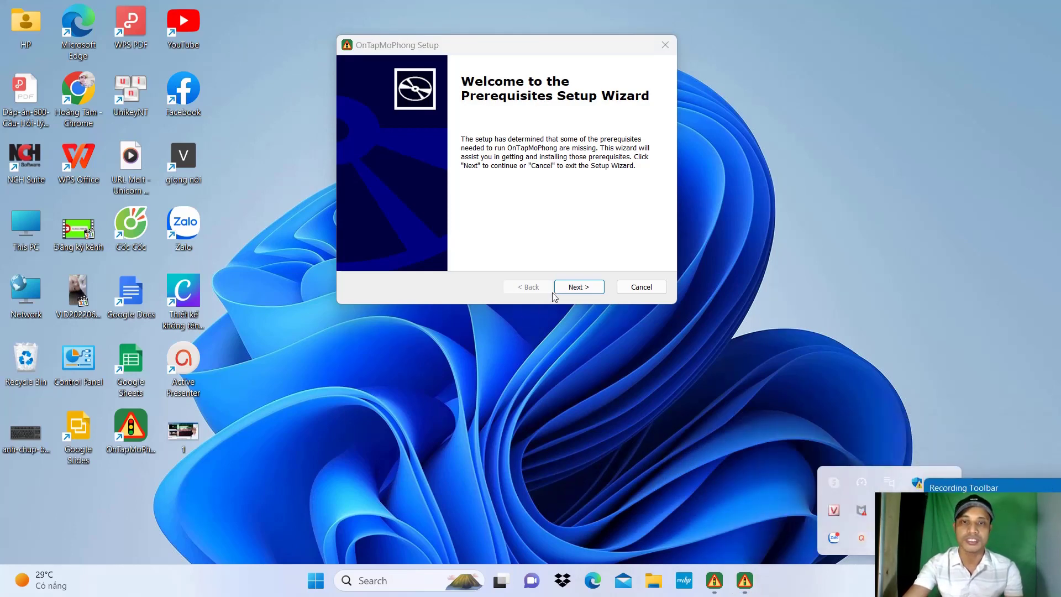
{"action": "left_click", "coordinate": [602, 290]}
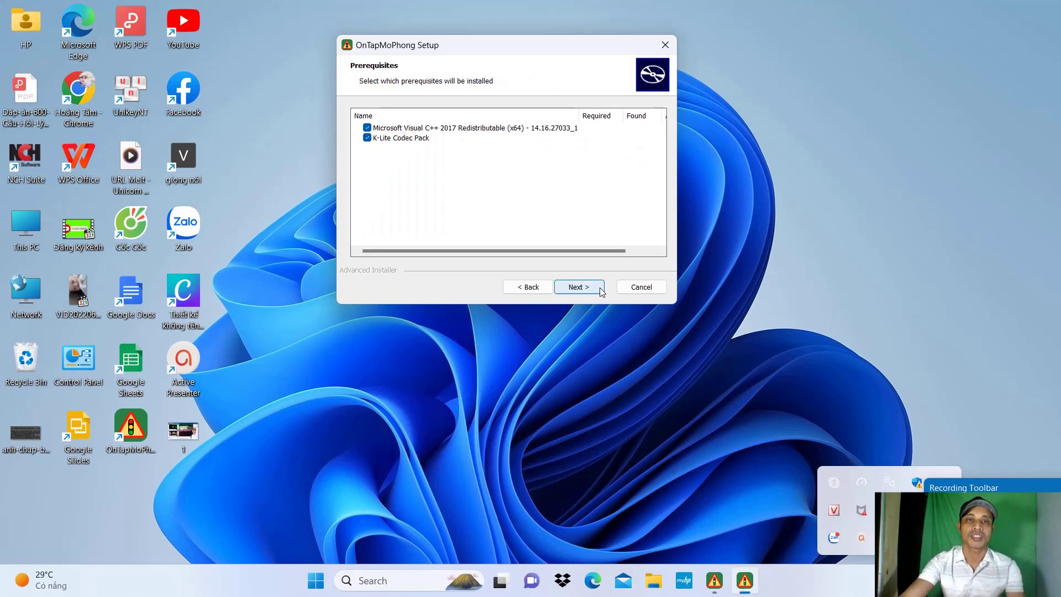
Step: Repair the existing x64 Visual C++ 2017 Redistributable and dismiss the Setup Successful message
{"action": "left_click", "coordinate": [561, 292]}
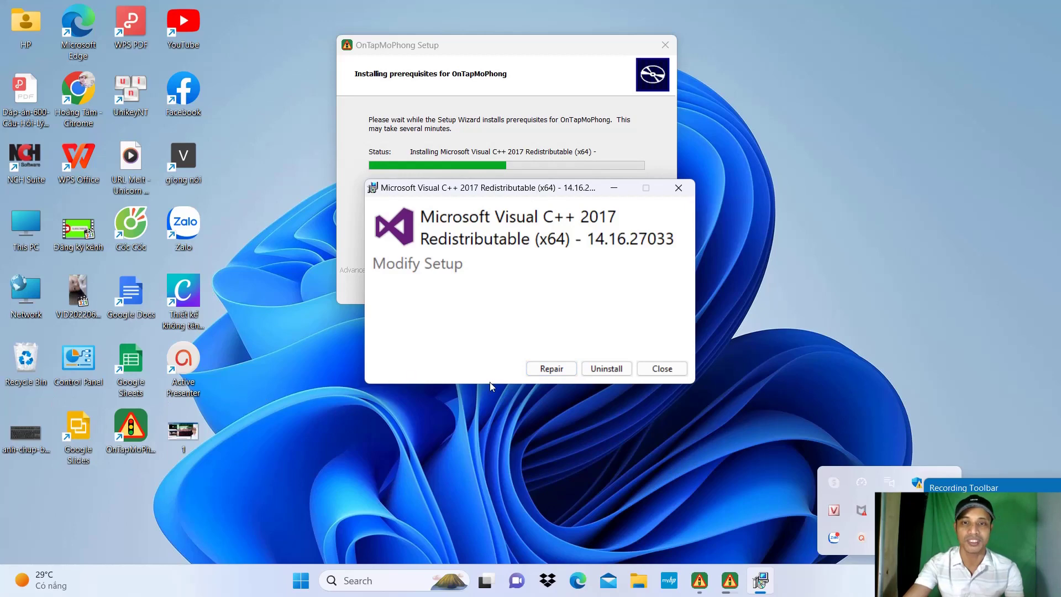
{"action": "left_click", "coordinate": [565, 372]}
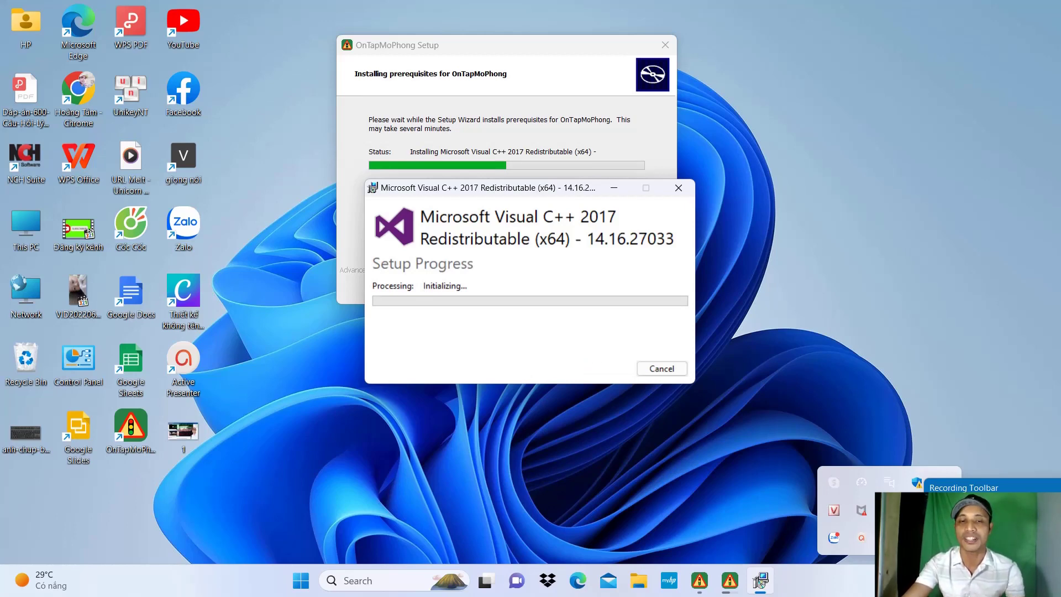
{"action": "left_click", "coordinate": [465, 412]}
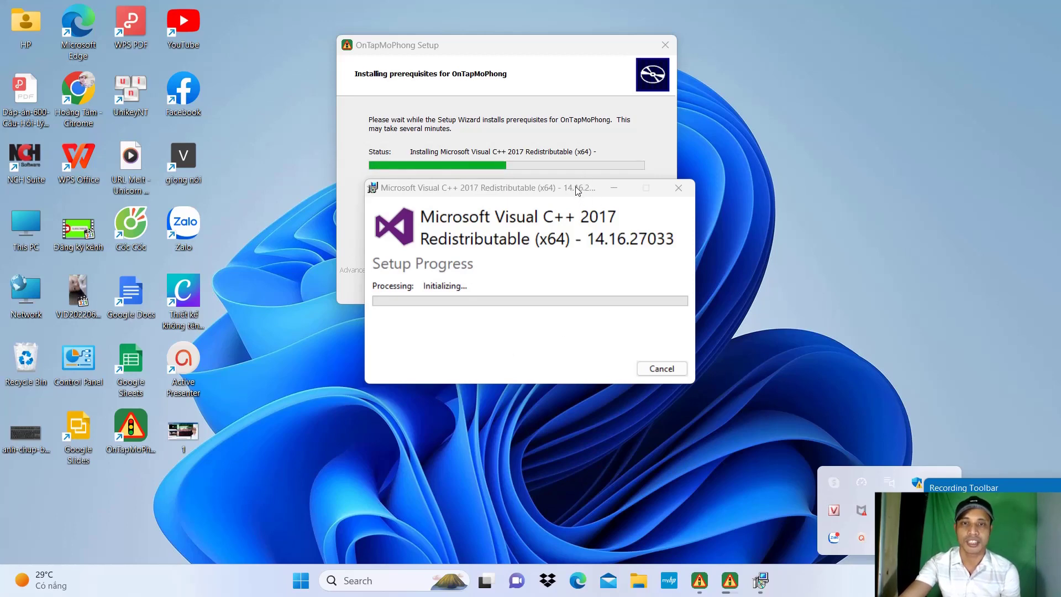
{"action": "left_click_drag", "start_coordinate": [575, 190], "coordinate": [545, 213]}
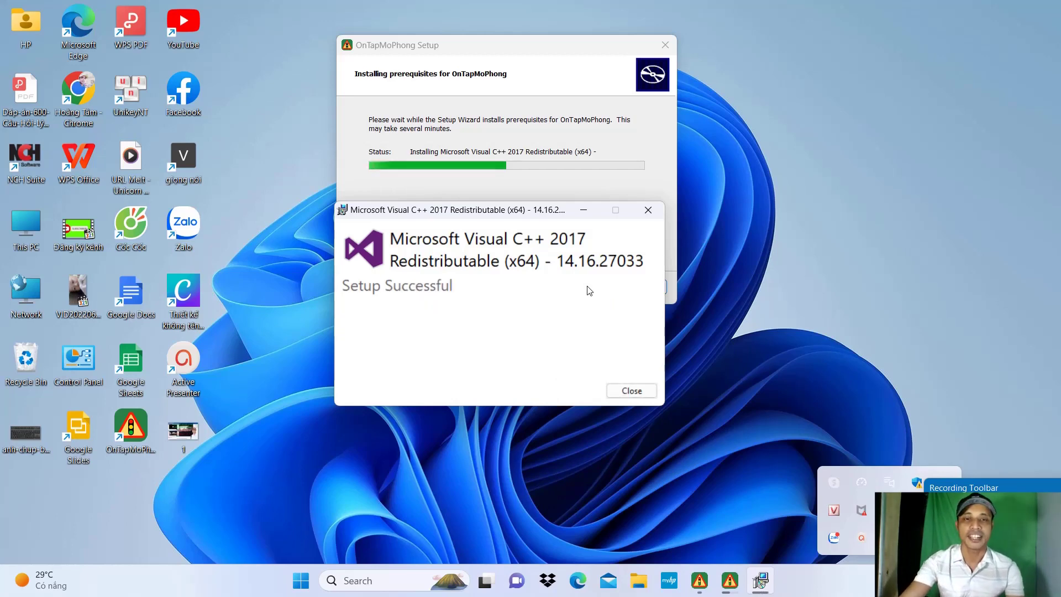
{"action": "left_click", "coordinate": [629, 392]}
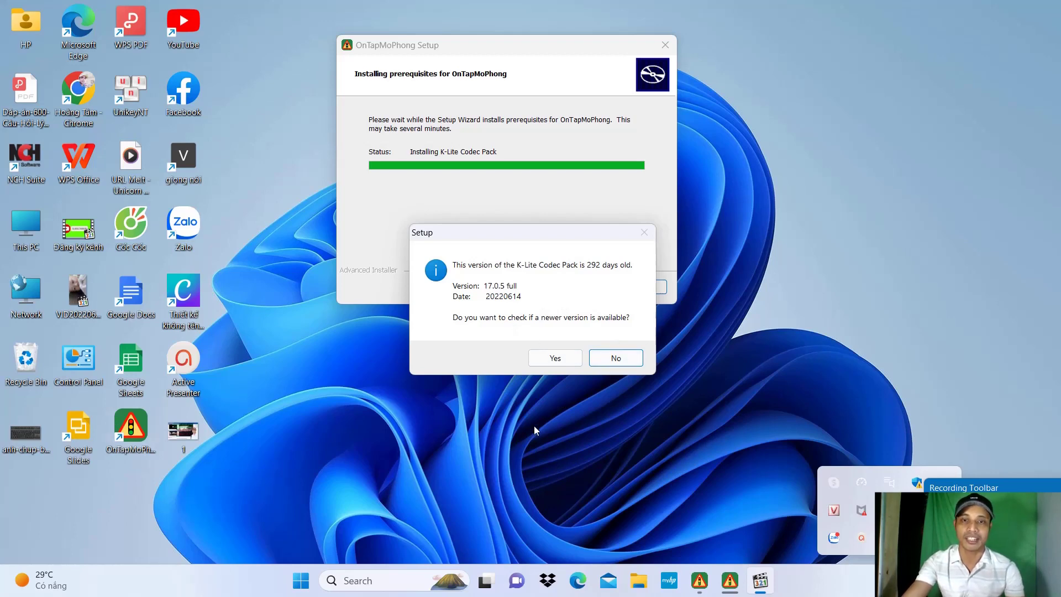
Step: Skip the version check and install K-Lite Codec Pack 17.0.5 Full, accepting defaults on every page
{"action": "left_click", "coordinate": [612, 359]}
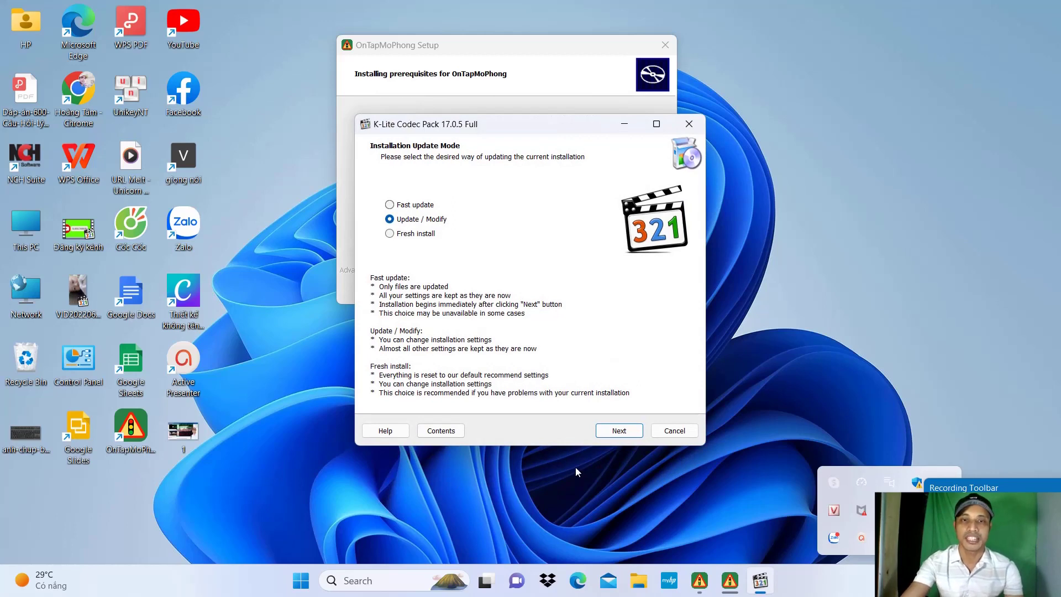
{"action": "left_click", "coordinate": [619, 432]}
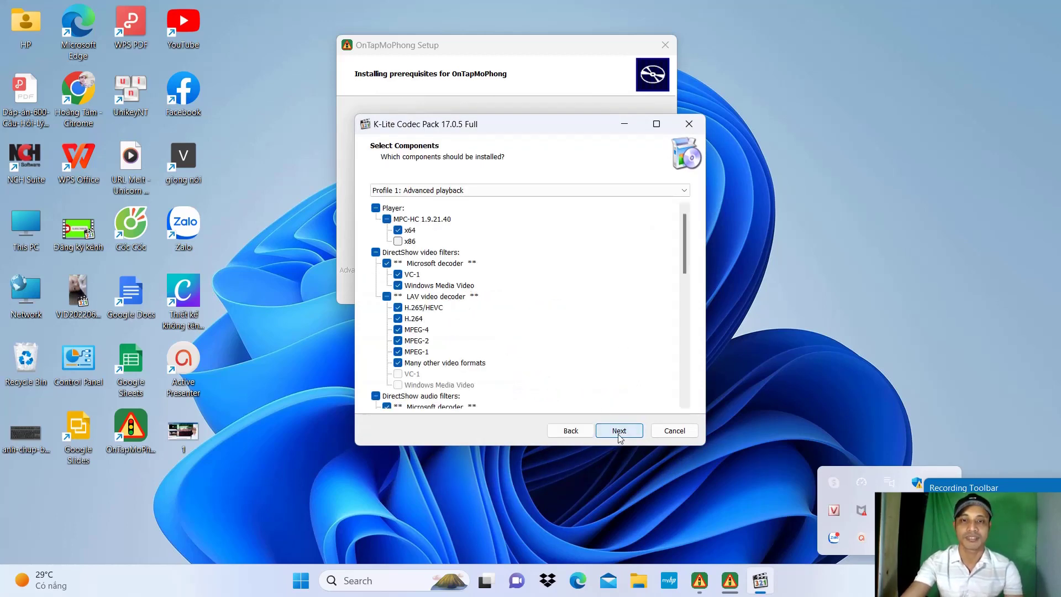
{"action": "left_click", "coordinate": [618, 431]}
{"action": "left_click", "coordinate": [618, 432]}
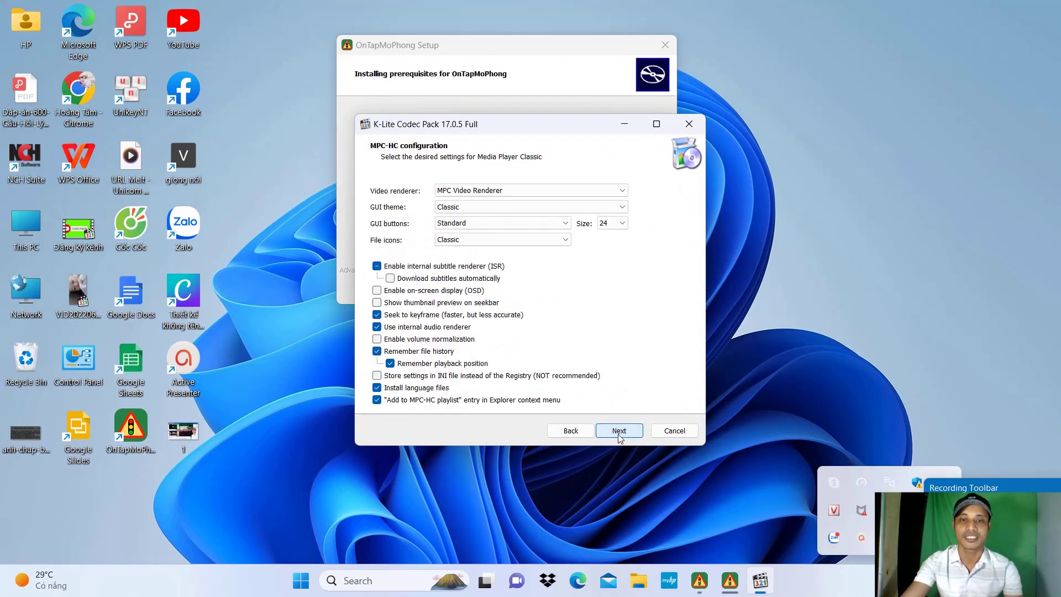
{"action": "left_click", "coordinate": [619, 432]}
{"action": "left_click", "coordinate": [618, 431]}
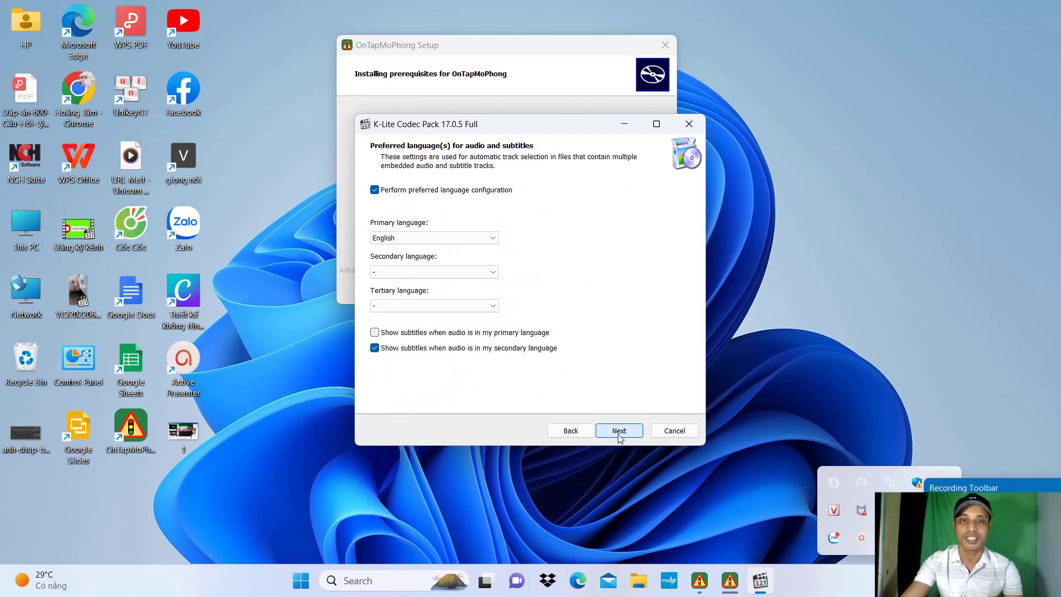
{"action": "left_click", "coordinate": [618, 431]}
{"action": "left_click", "coordinate": [618, 430]}
{"action": "left_click", "coordinate": [618, 431]}
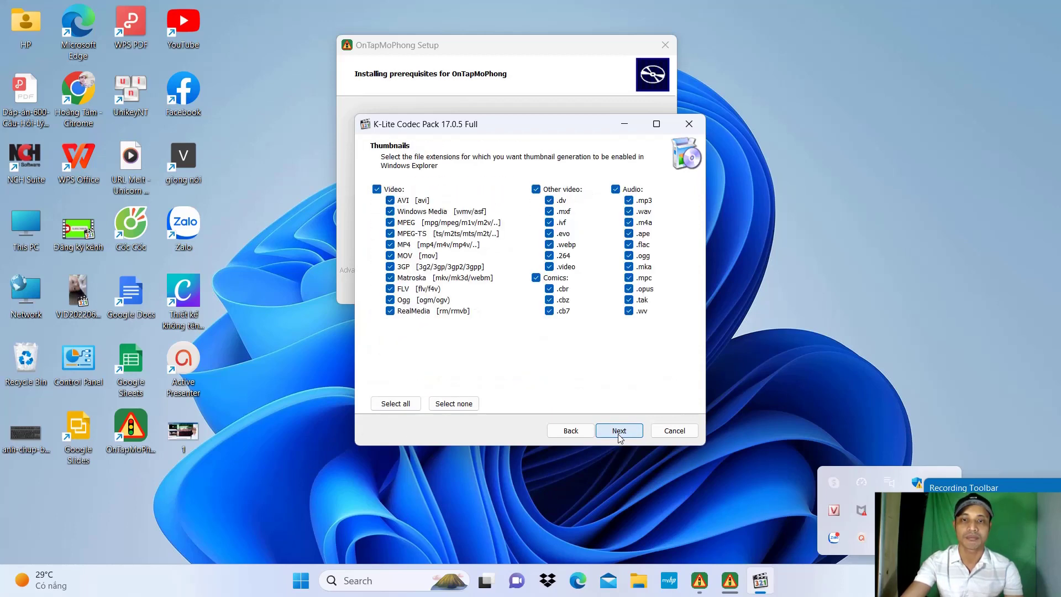
{"action": "left_click", "coordinate": [618, 430]}
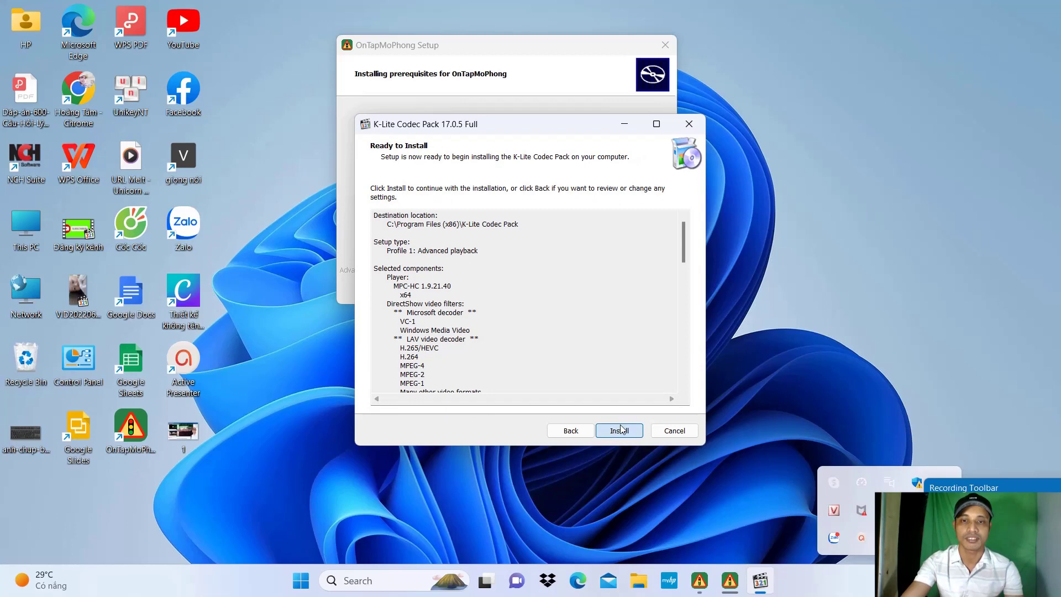
{"action": "left_click", "coordinate": [619, 432]}
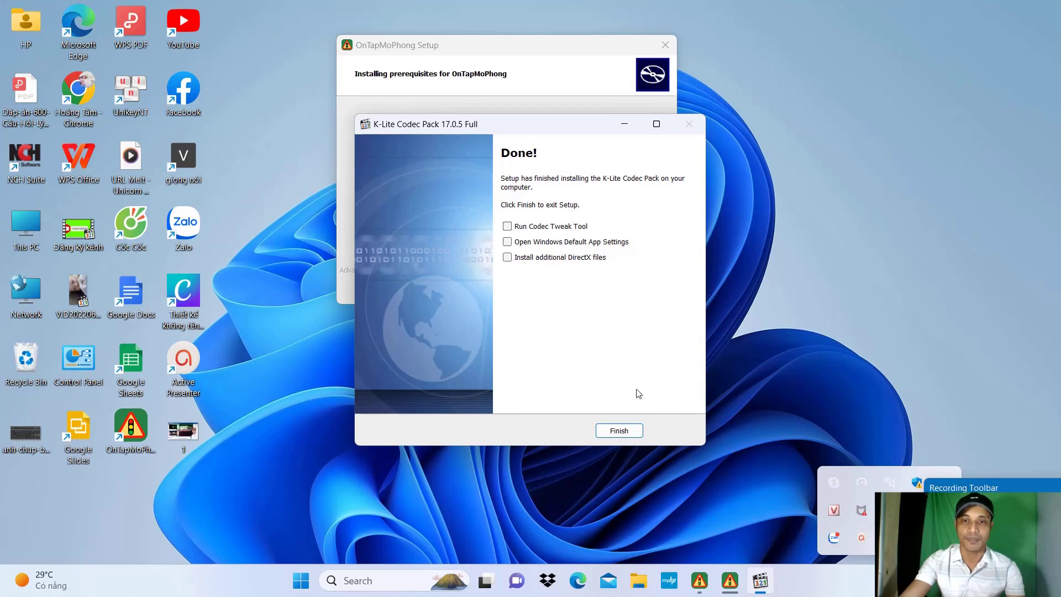
{"action": "left_click", "coordinate": [625, 433]}
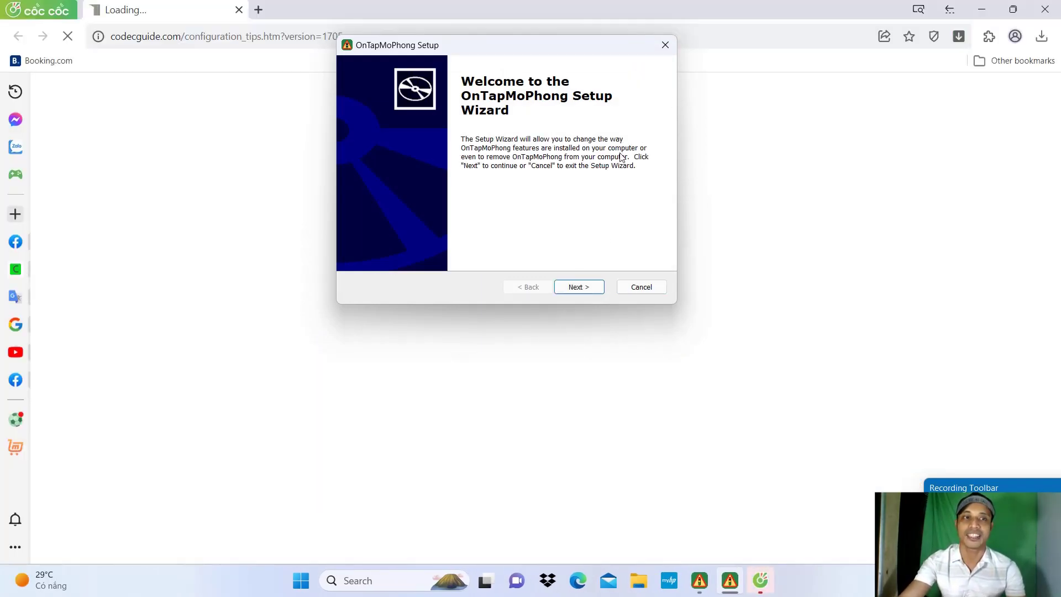
Step: Cancel the OnTapMoPhong setup, close Cốc Cốc, and move the OnTapMoPhong shortcut to mid-desktop
{"action": "left_click", "coordinate": [664, 47]}
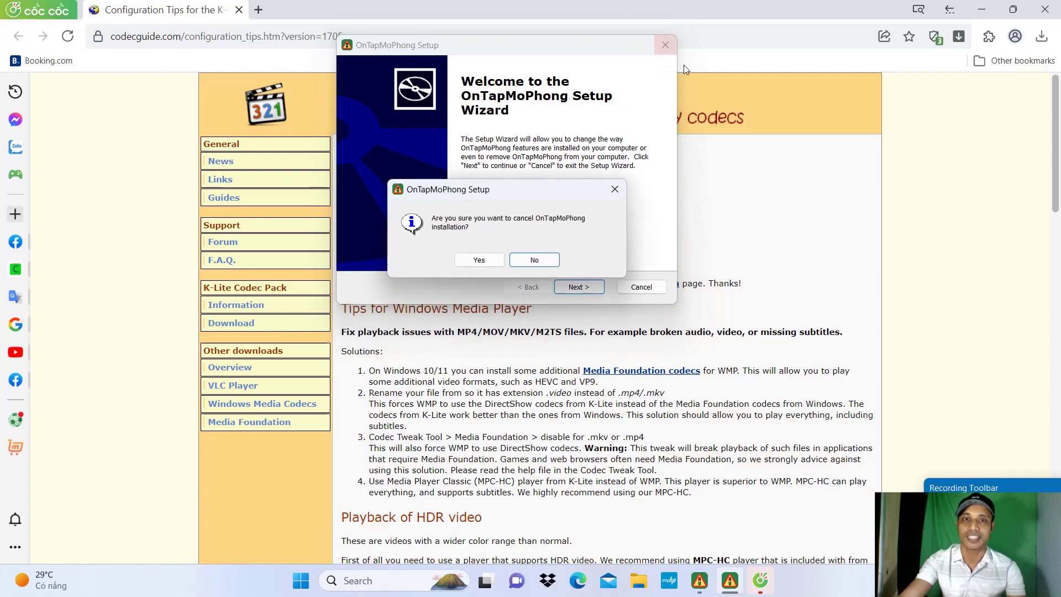
{"action": "left_click", "coordinate": [479, 260]}
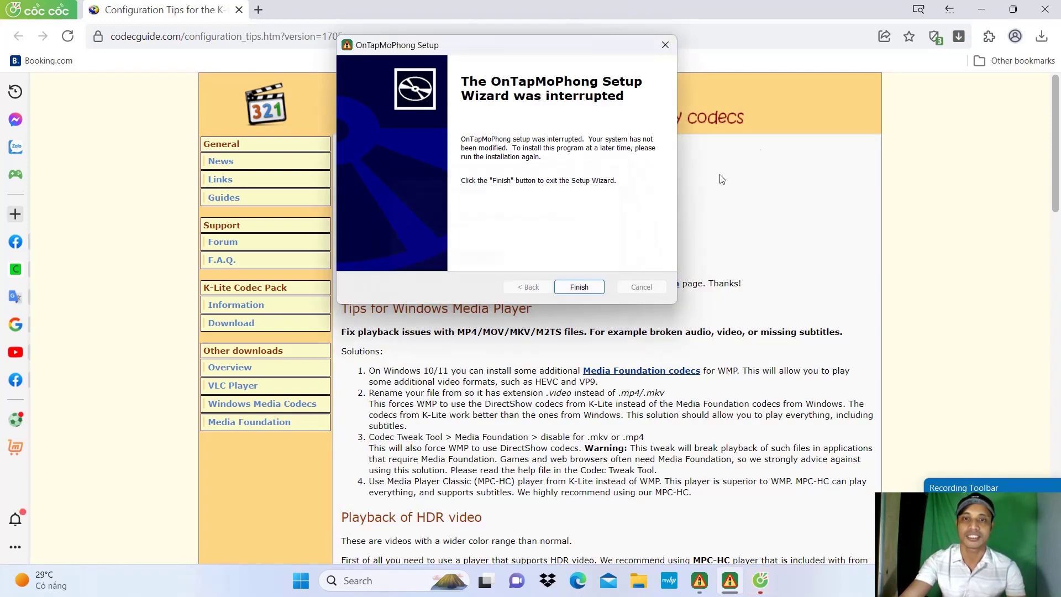
{"action": "left_click", "coordinate": [663, 45]}
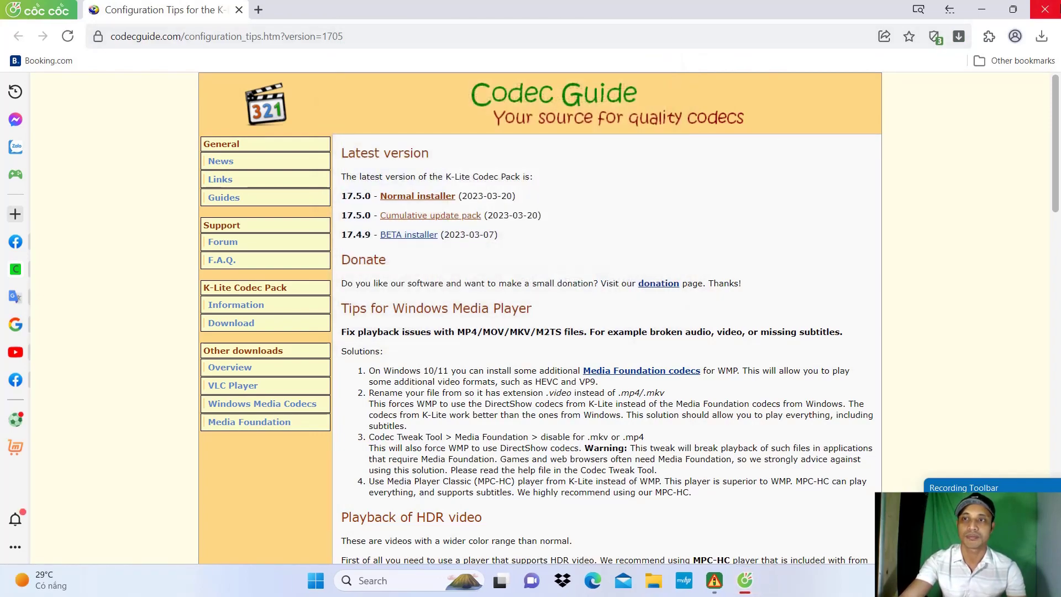
{"action": "key", "text": "alt+F4"}
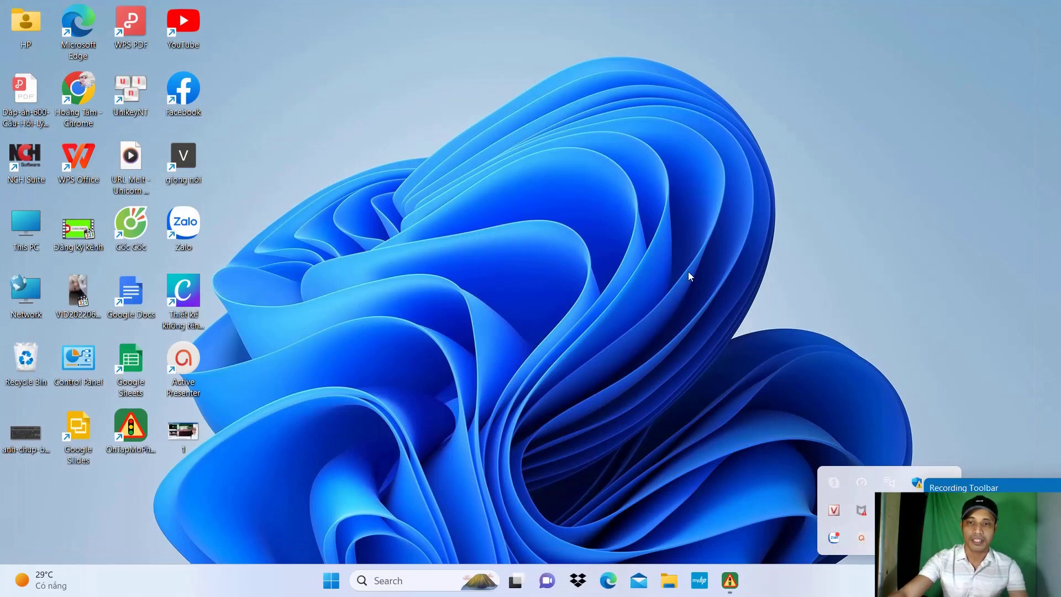
{"action": "left_click_drag", "start_coordinate": [889, 482], "coordinate": [913, 422]}
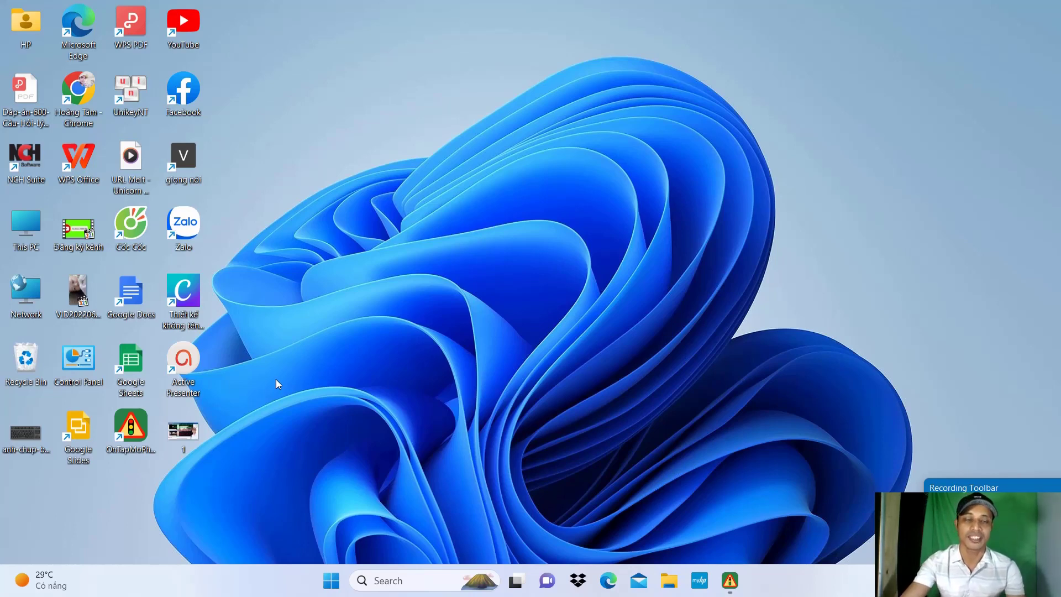
{"action": "left_click_drag", "start_coordinate": [131, 417], "coordinate": [565, 242]}
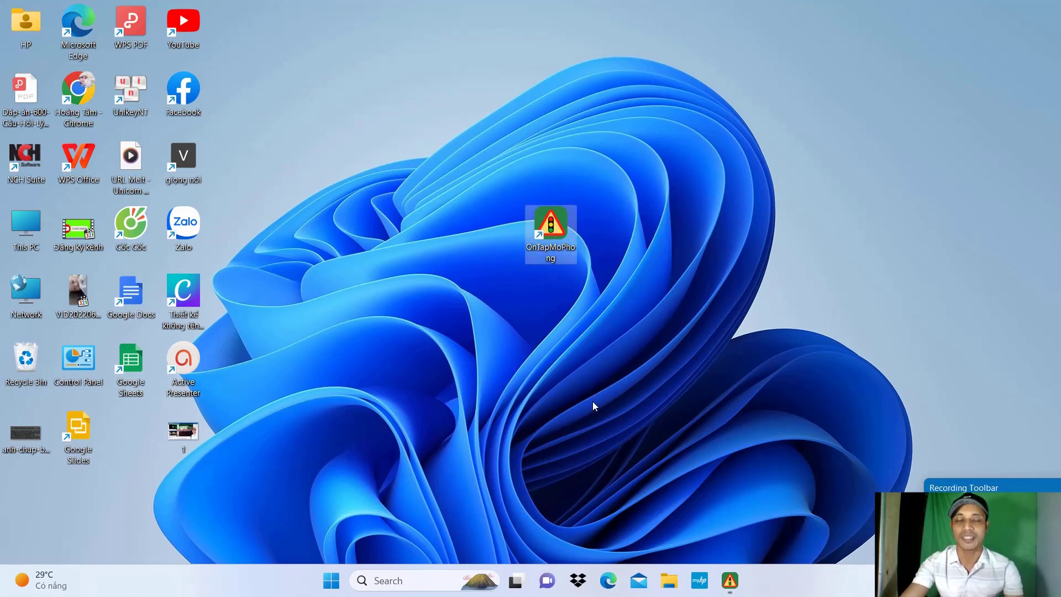
Step: Open the UpdateOnTapMP_v1.2.3_x64 (2) archive from Downloads in File Explorer
{"action": "left_click", "coordinate": [666, 581]}
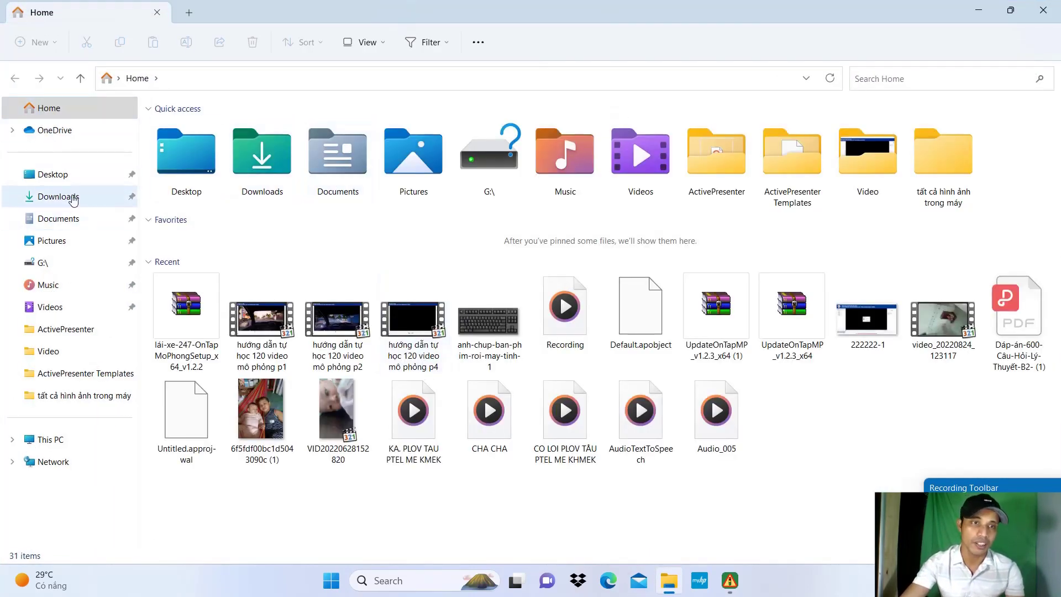
{"action": "left_click", "coordinate": [74, 198]}
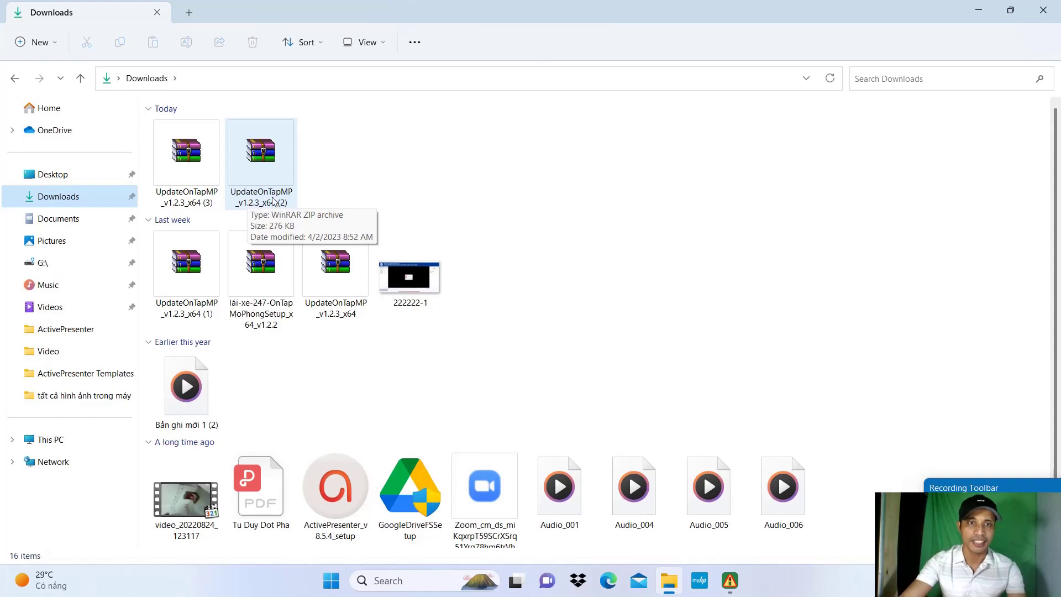
{"action": "double_click", "coordinate": [274, 156]}
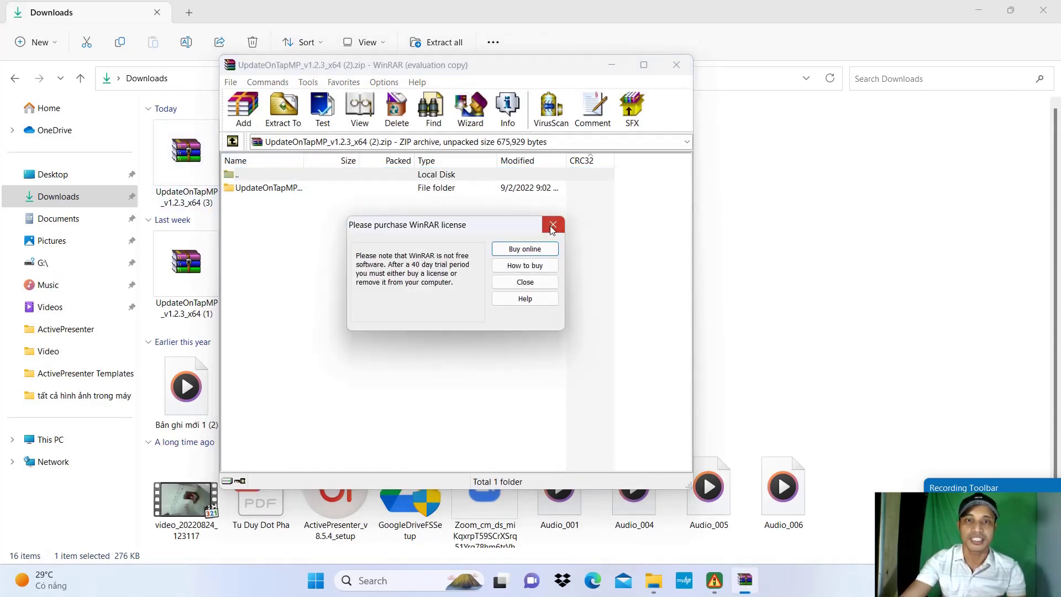
Step: Enter the UpdateOnTapMP_v1.2.3_x64 folder and right-click the selected lc3, tss.db and OnTapMoPhong.exe
{"action": "left_click", "coordinate": [552, 227]}
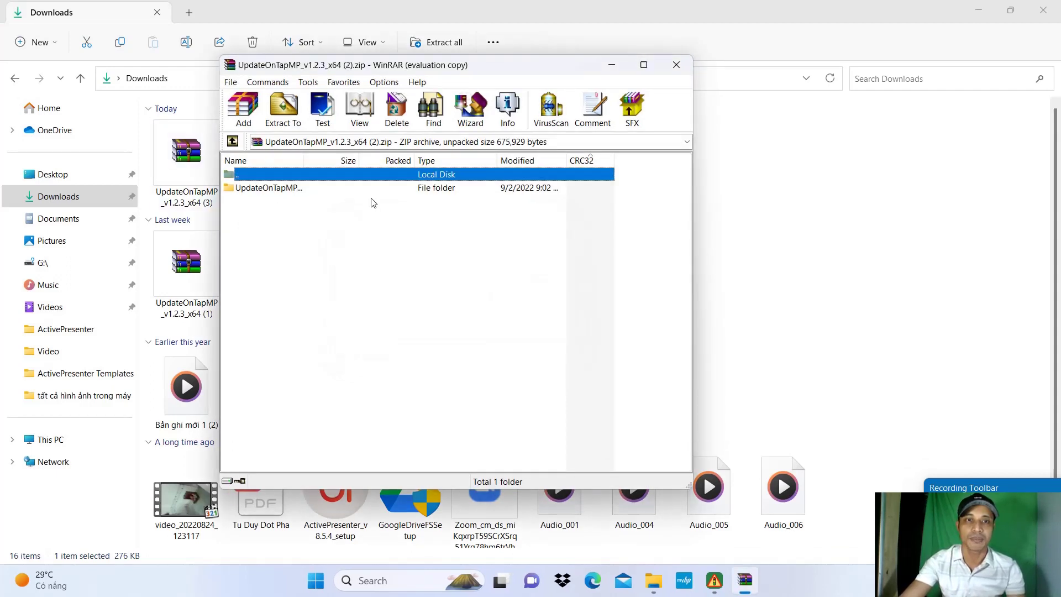
{"action": "double_click", "coordinate": [274, 189]}
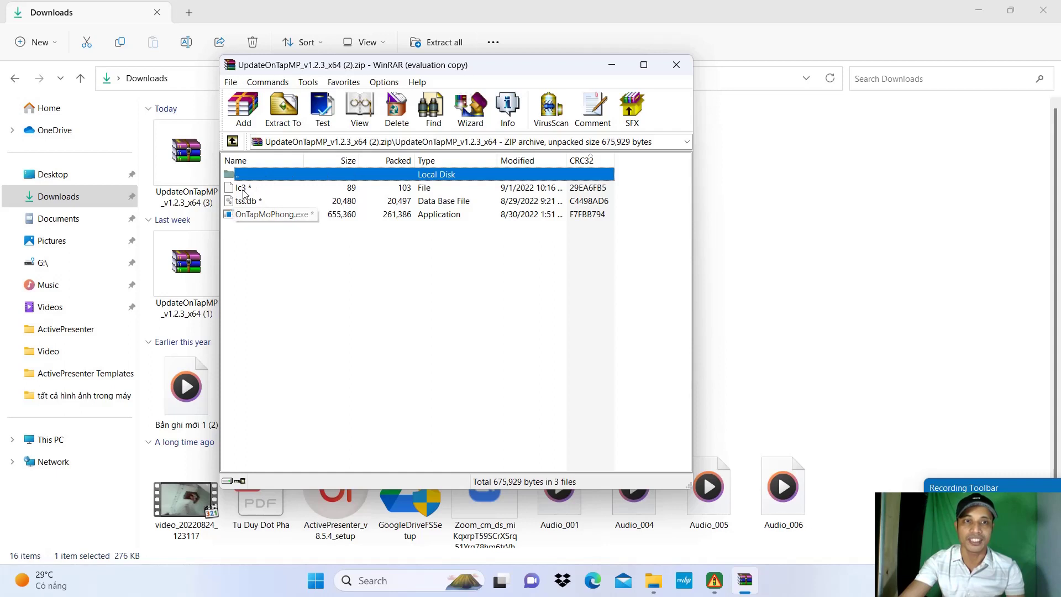
{"action": "left_click_drag", "start_coordinate": [624, 193], "coordinate": [487, 219]}
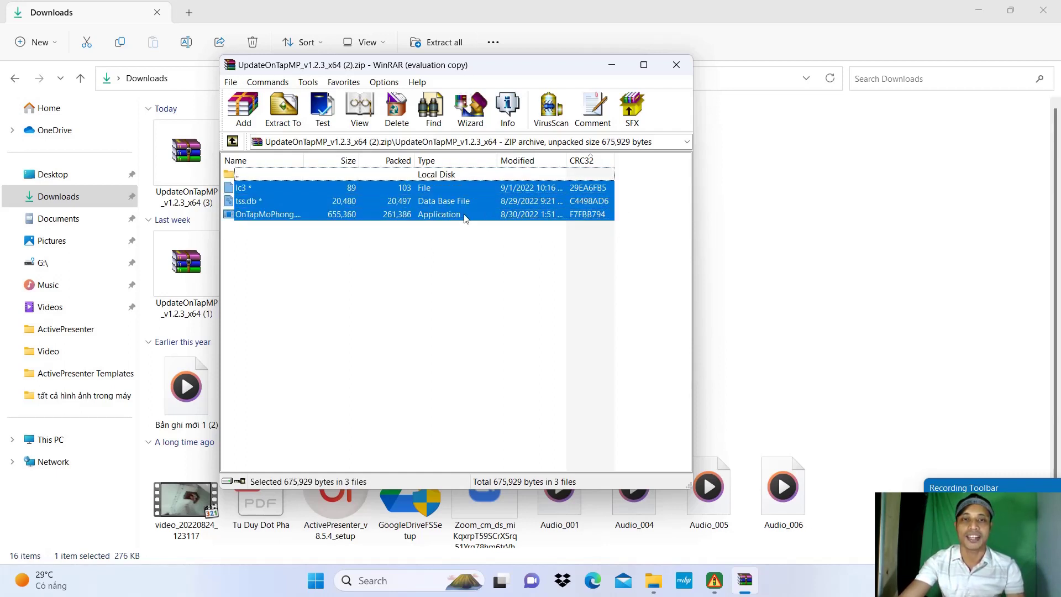
{"action": "right_click", "coordinate": [466, 215]}
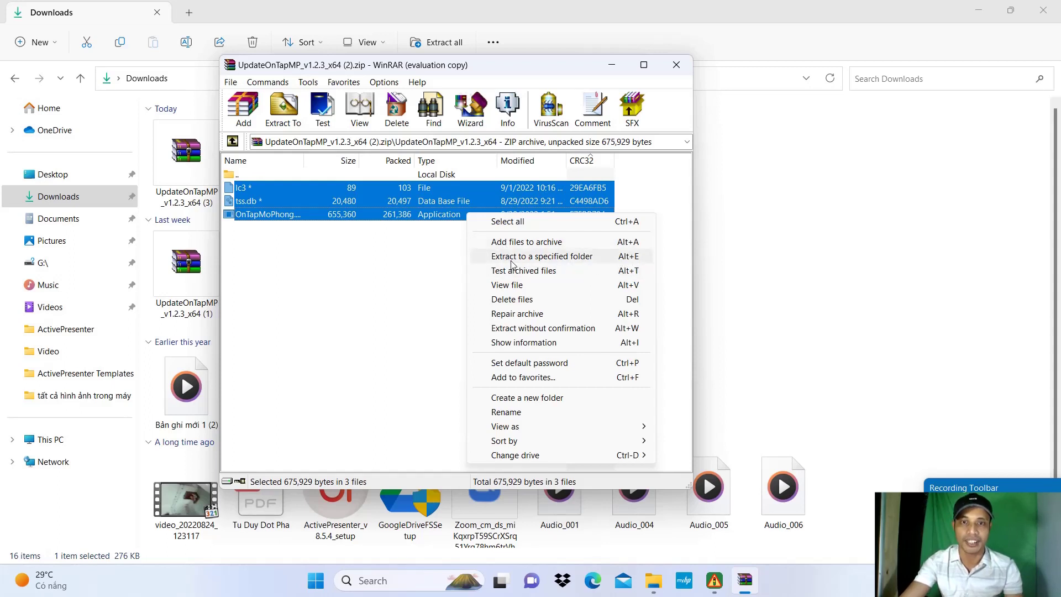
Step: Extract the three update files into C:\Program Files\DRVN\OnTapMoPhong
{"action": "left_click", "coordinate": [621, 256]}
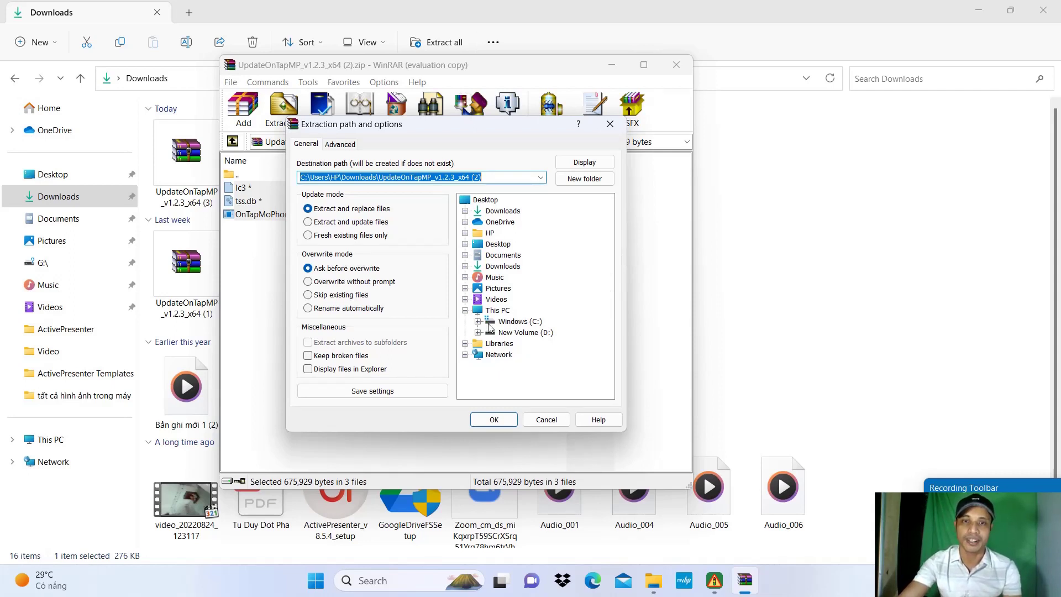
{"action": "left_click", "coordinate": [531, 322]}
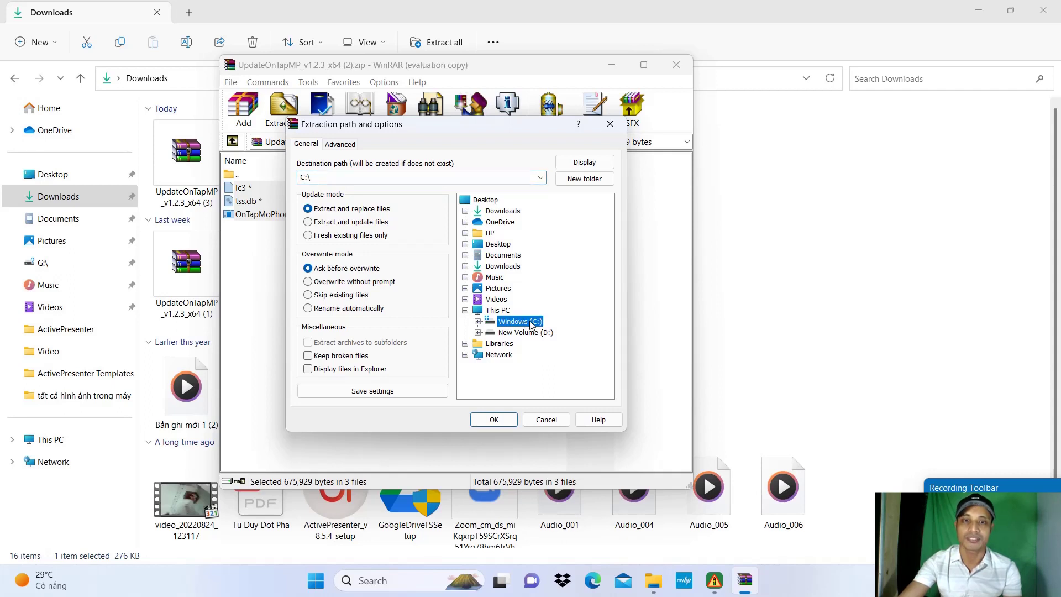
{"action": "double_click", "coordinate": [533, 324]}
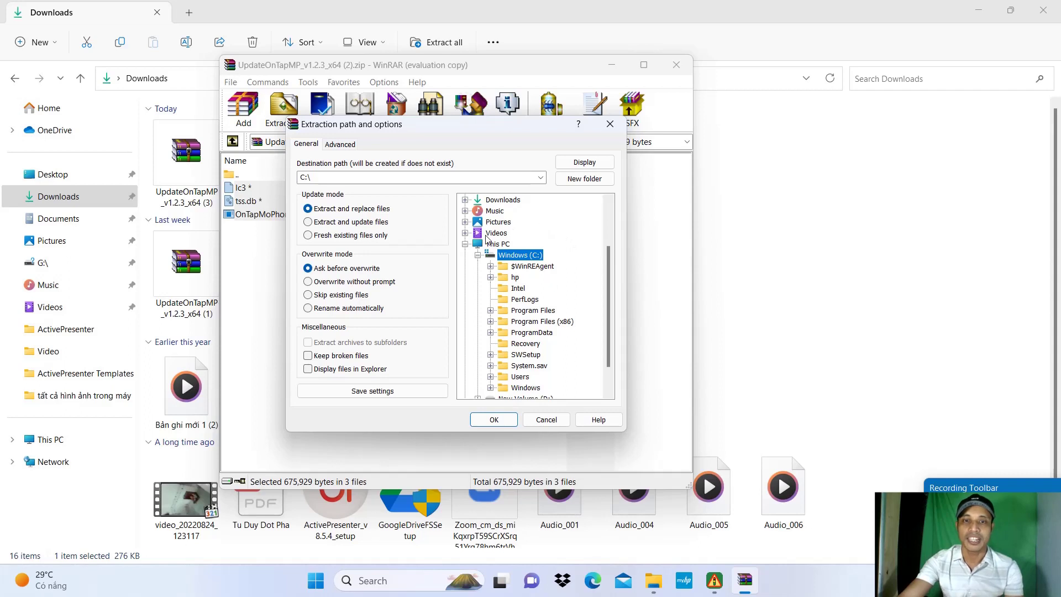
{"action": "double_click", "coordinate": [545, 311]}
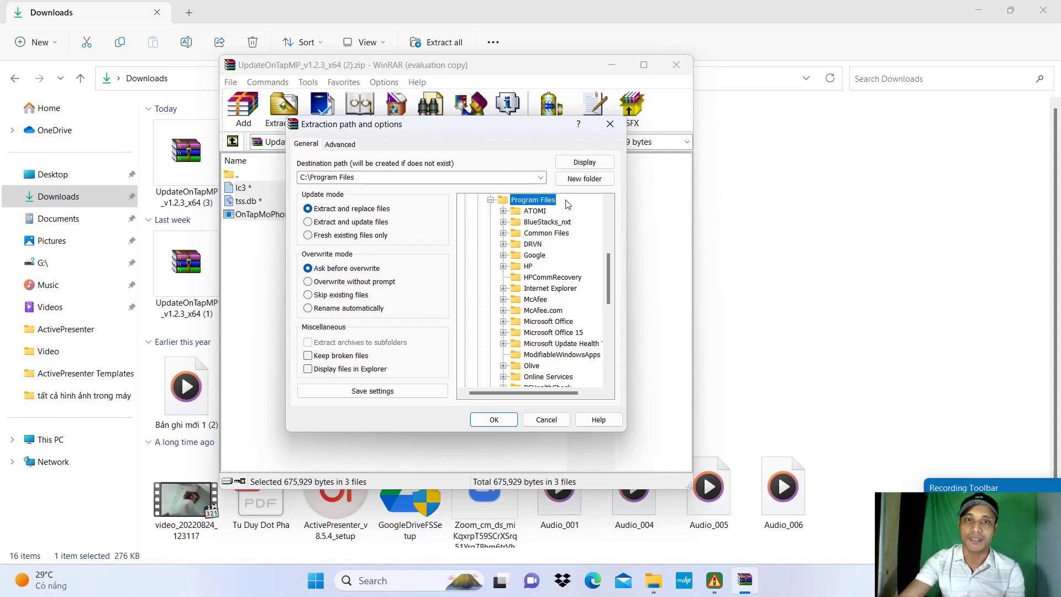
{"action": "double_click", "coordinate": [533, 245]}
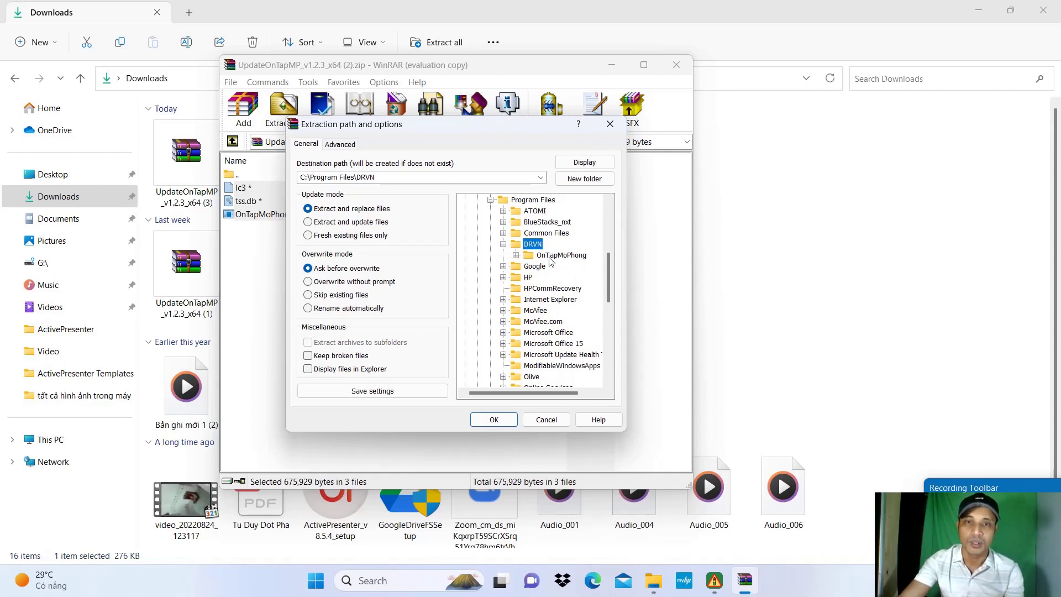
{"action": "left_click", "coordinate": [564, 255]}
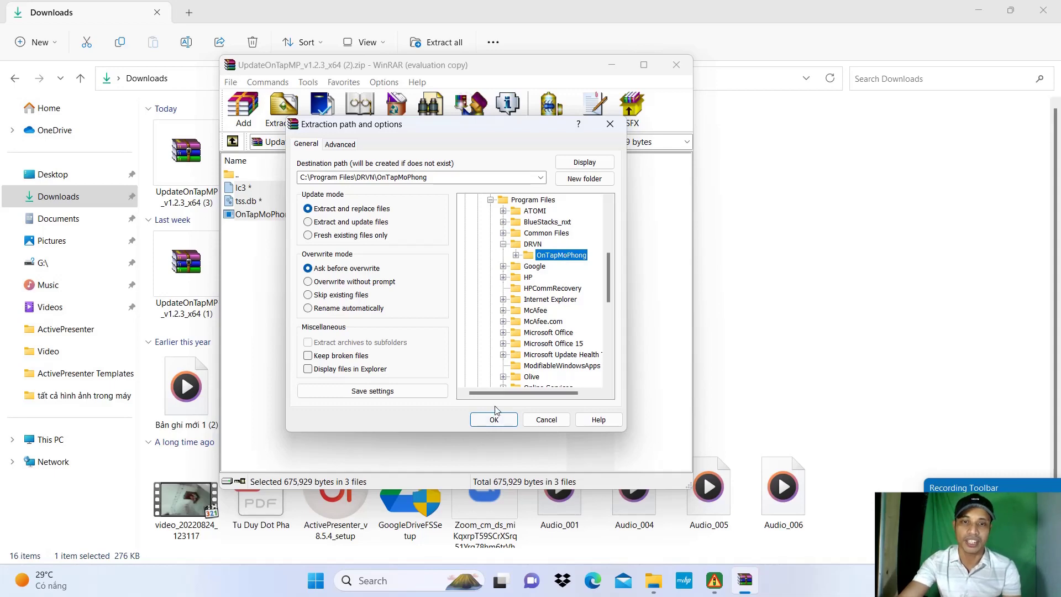
{"action": "left_click", "coordinate": [499, 423]}
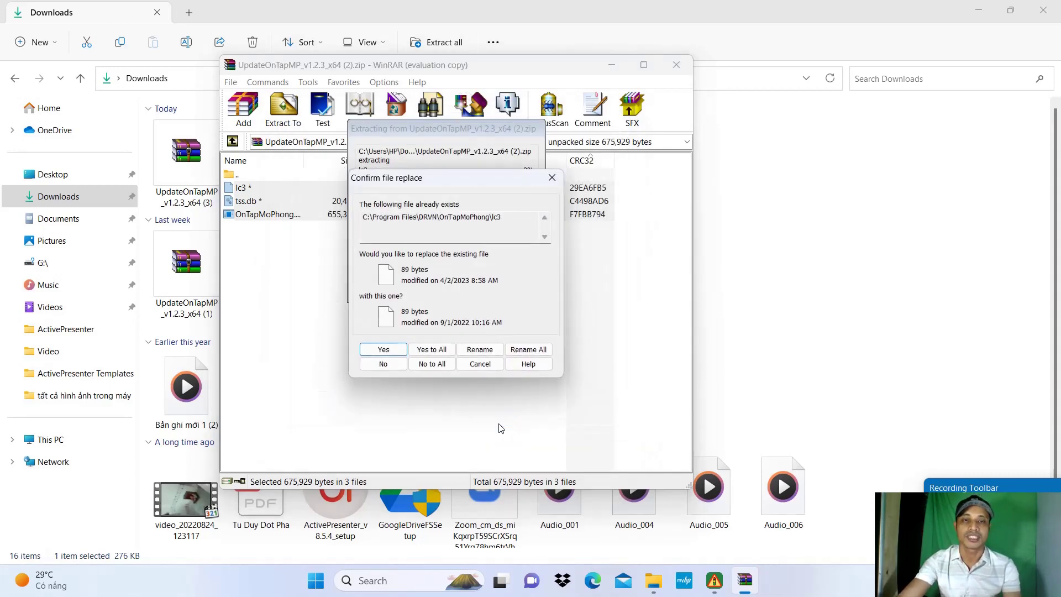
Step: Overwrite all existing files, enter the archive password, and close the diagnostic error report
{"action": "left_click", "coordinate": [434, 352]}
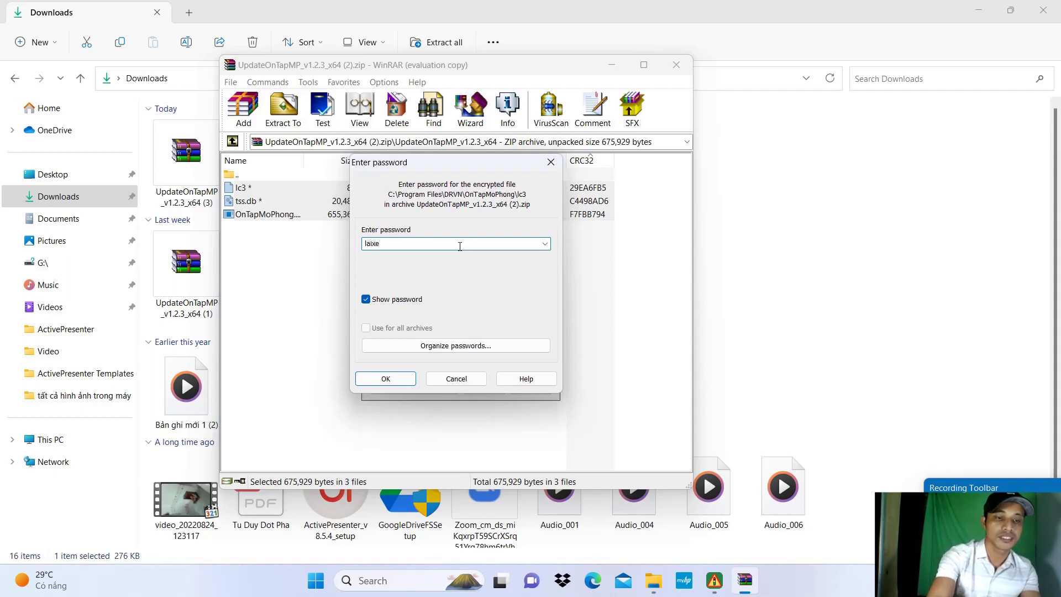
{"action": "type", "text": "247"}
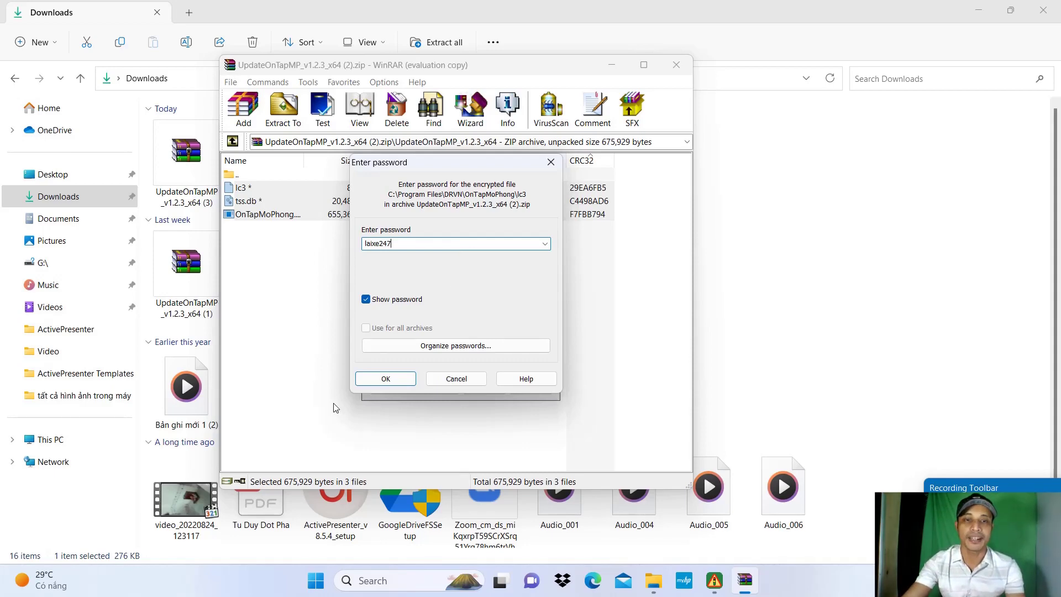
{"action": "left_click", "coordinate": [386, 379]}
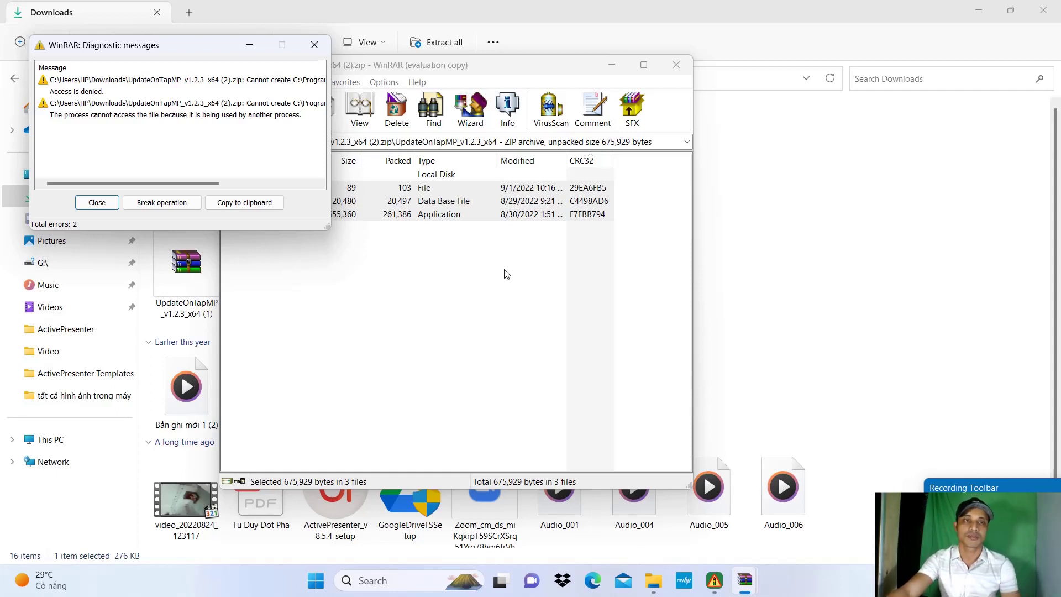
{"action": "left_click", "coordinate": [101, 205]}
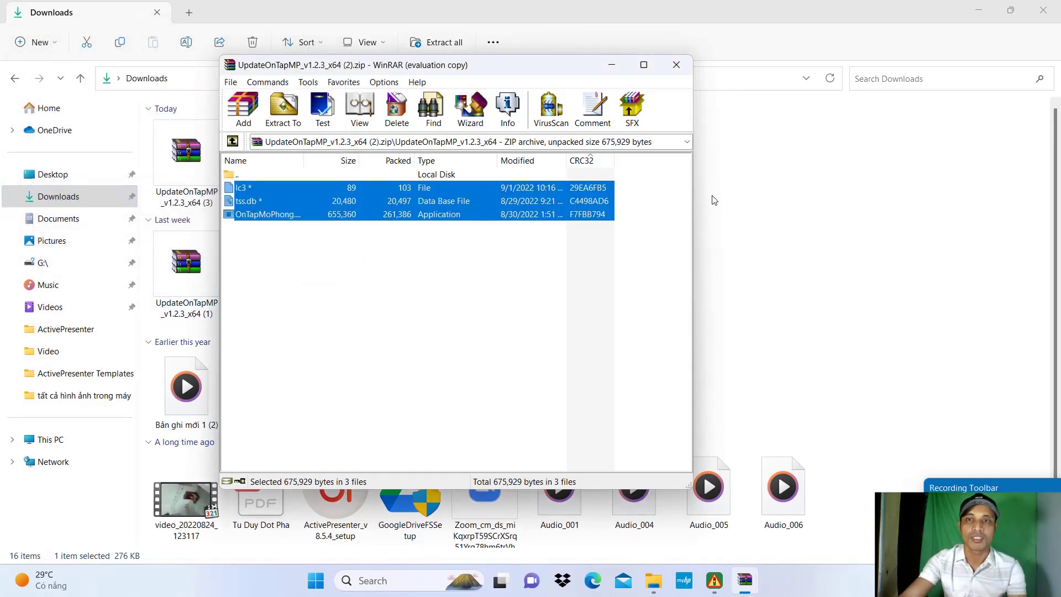
Step: Close WinRAR and the Downloads window, then launch OnTapMoPhong from its desktop shortcut
{"action": "left_click", "coordinate": [683, 66]}
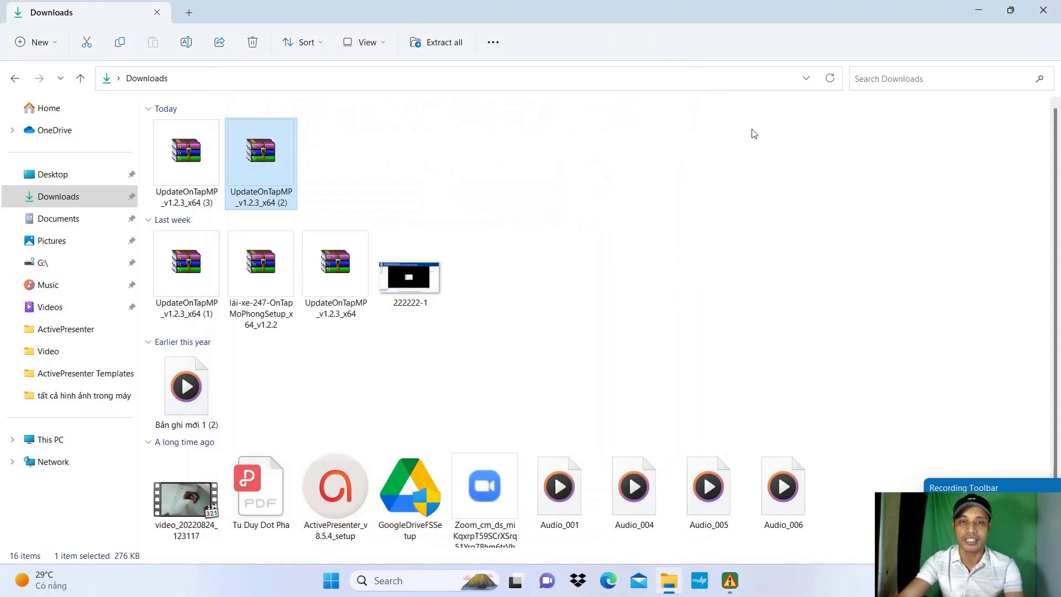
{"action": "left_click", "coordinate": [1043, 12]}
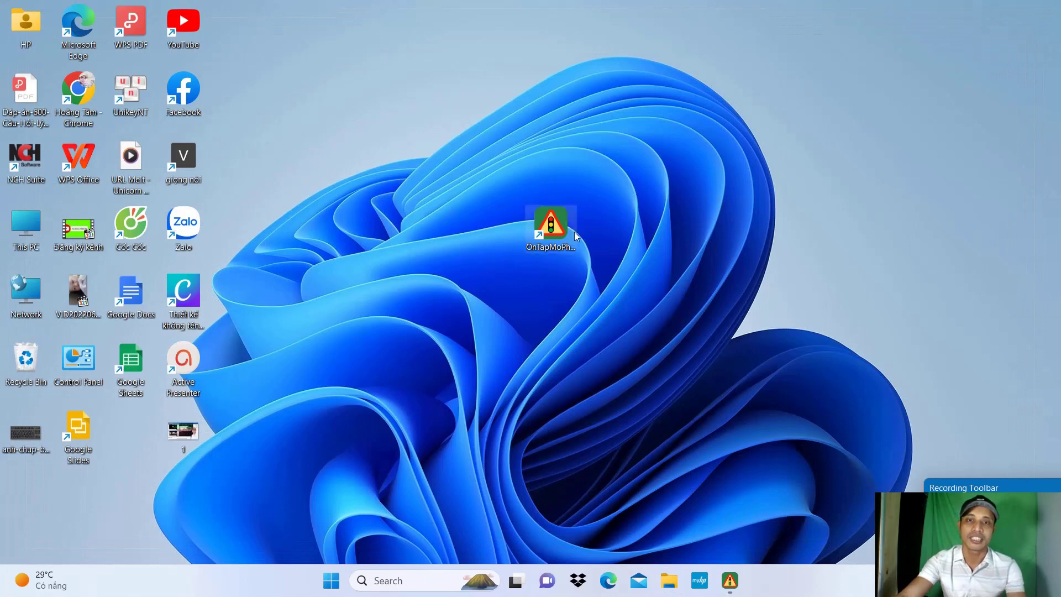
{"action": "left_click_drag", "start_coordinate": [552, 231], "coordinate": [112, 437]}
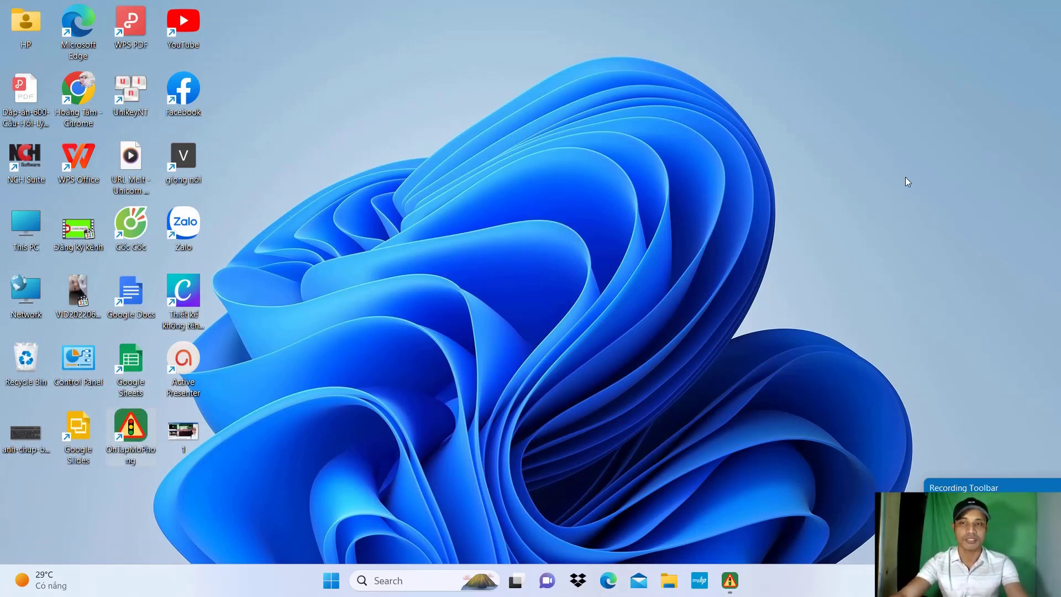
{"action": "double_click", "coordinate": [137, 422]}
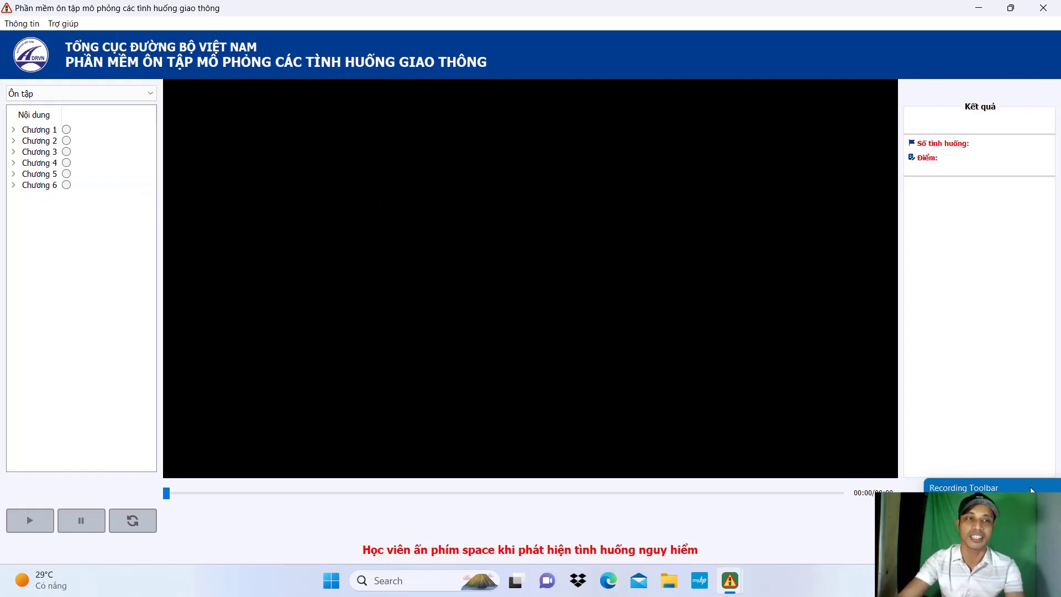
{"action": "left_click_drag", "start_coordinate": [1031, 490], "coordinate": [615, 376]}
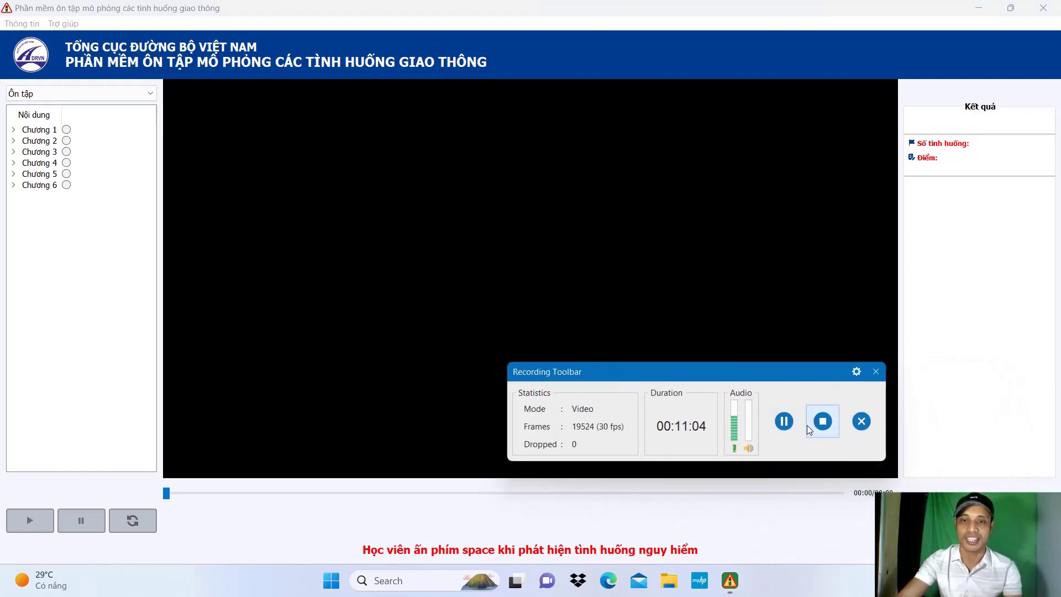